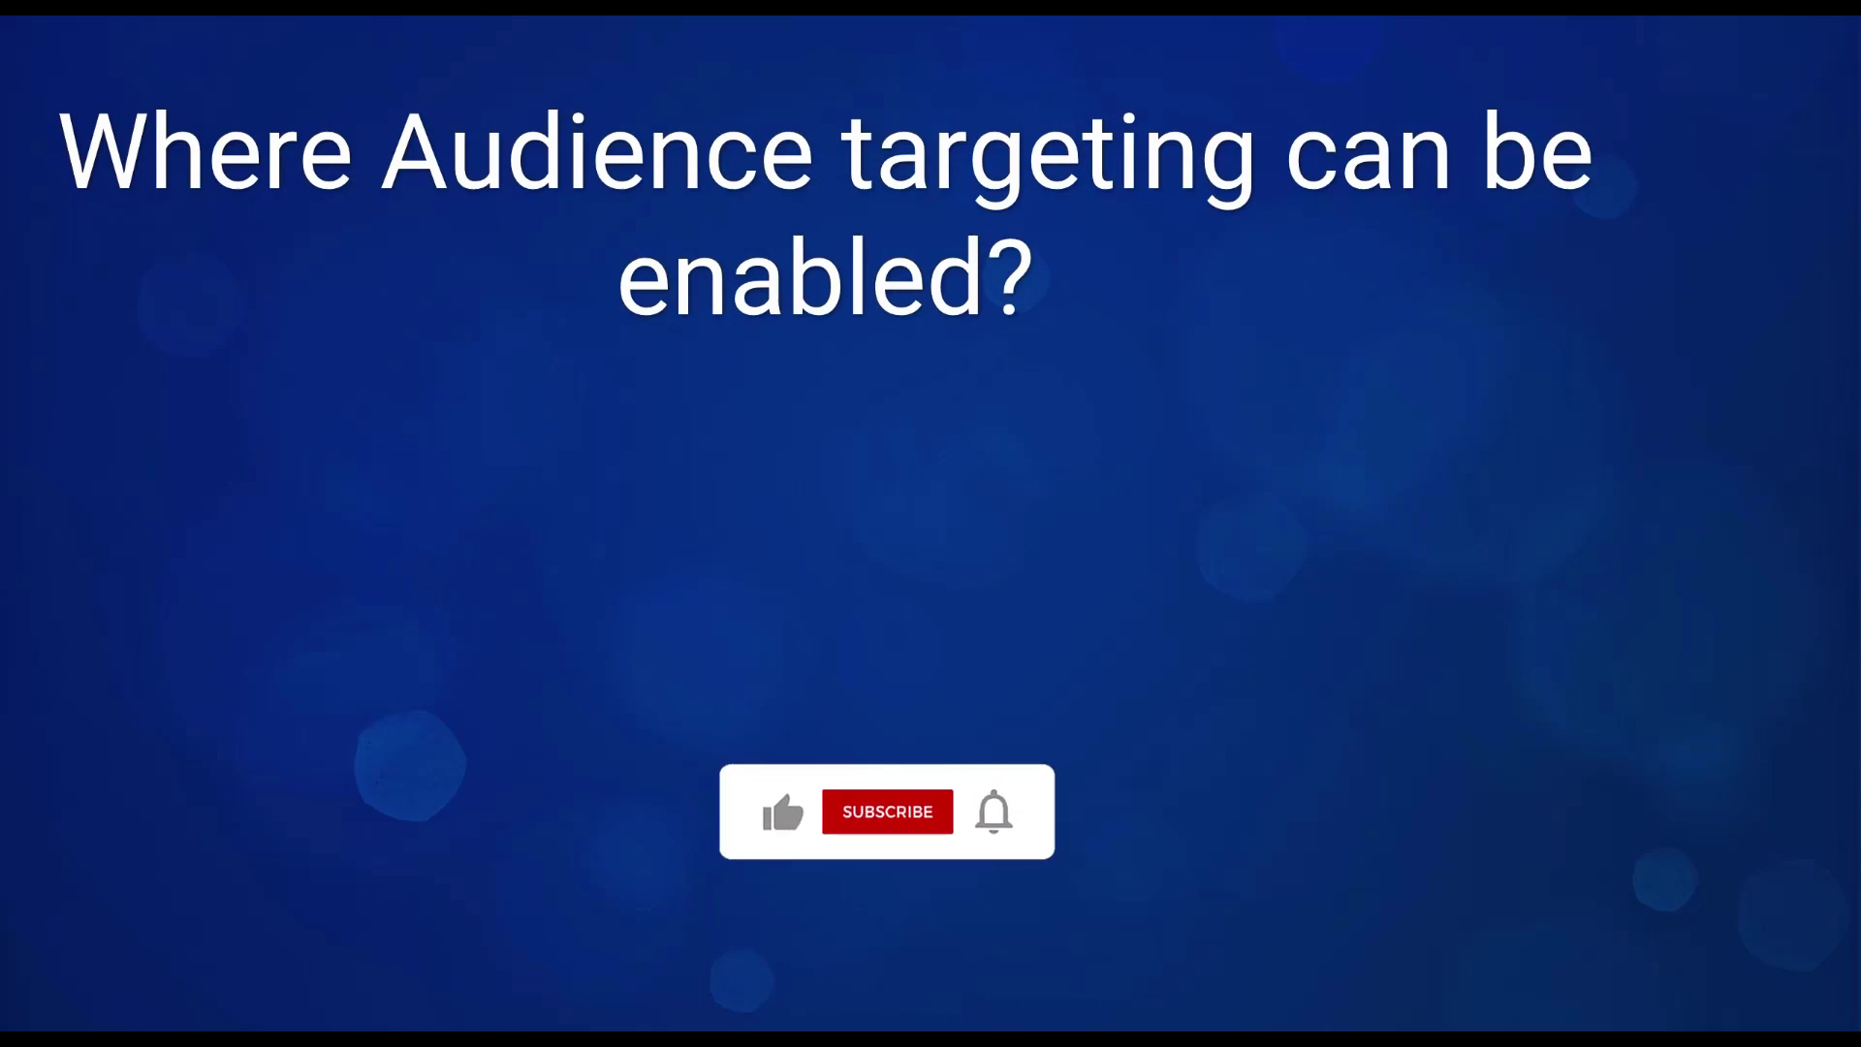
Step: Reveal the Navigation Links and Pages bullets on the audience-targeting slide
key(Right)
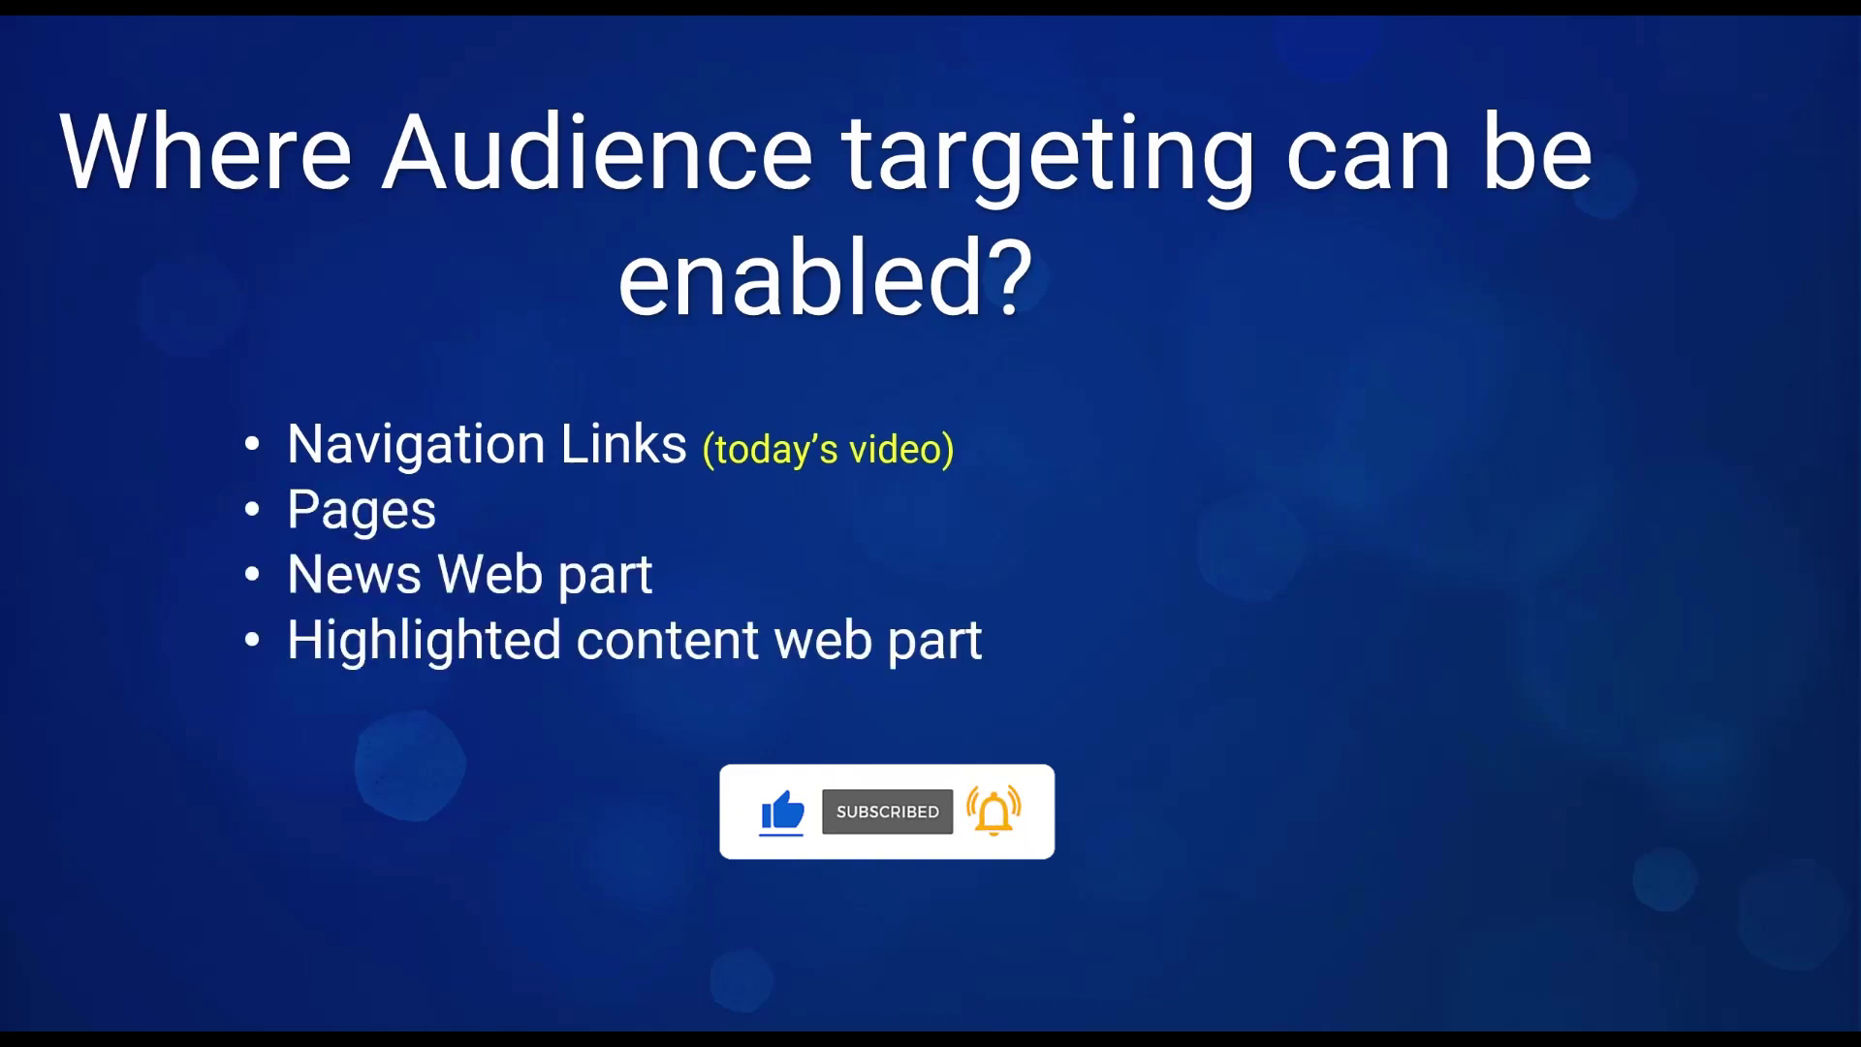
key(Right)
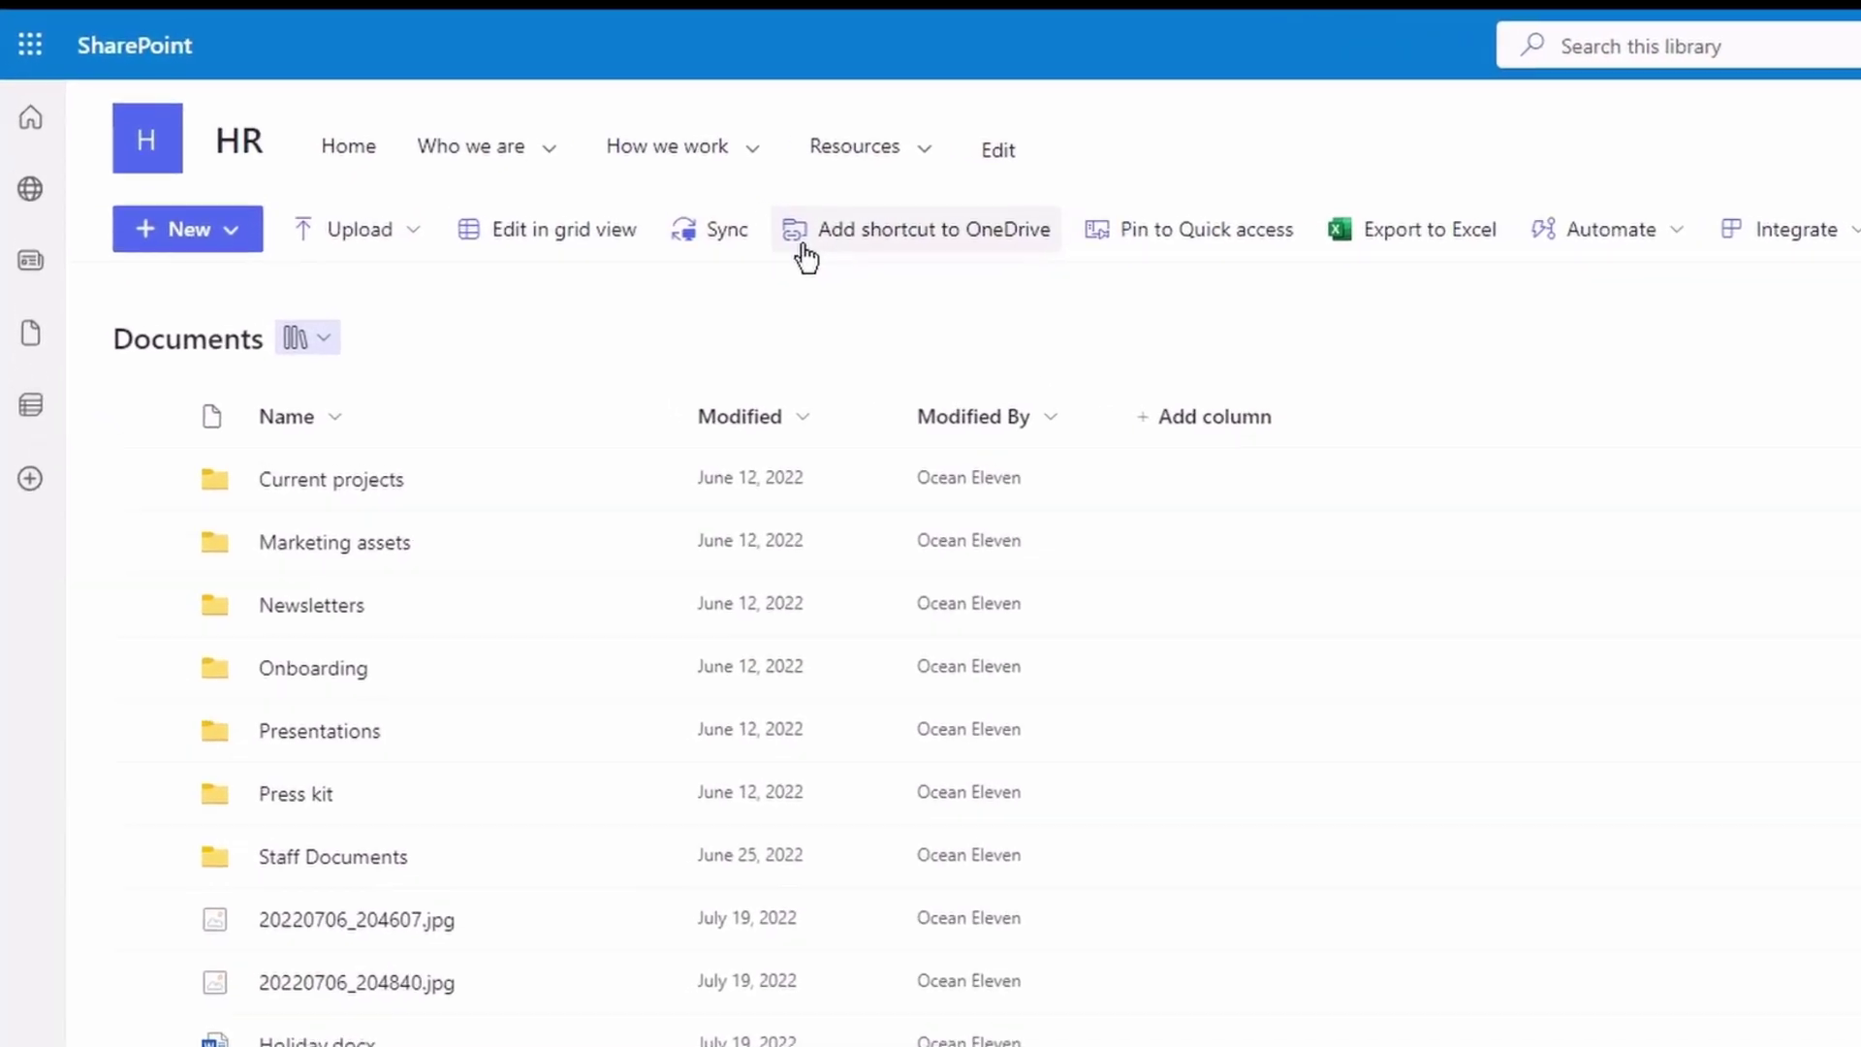
click(776, 135)
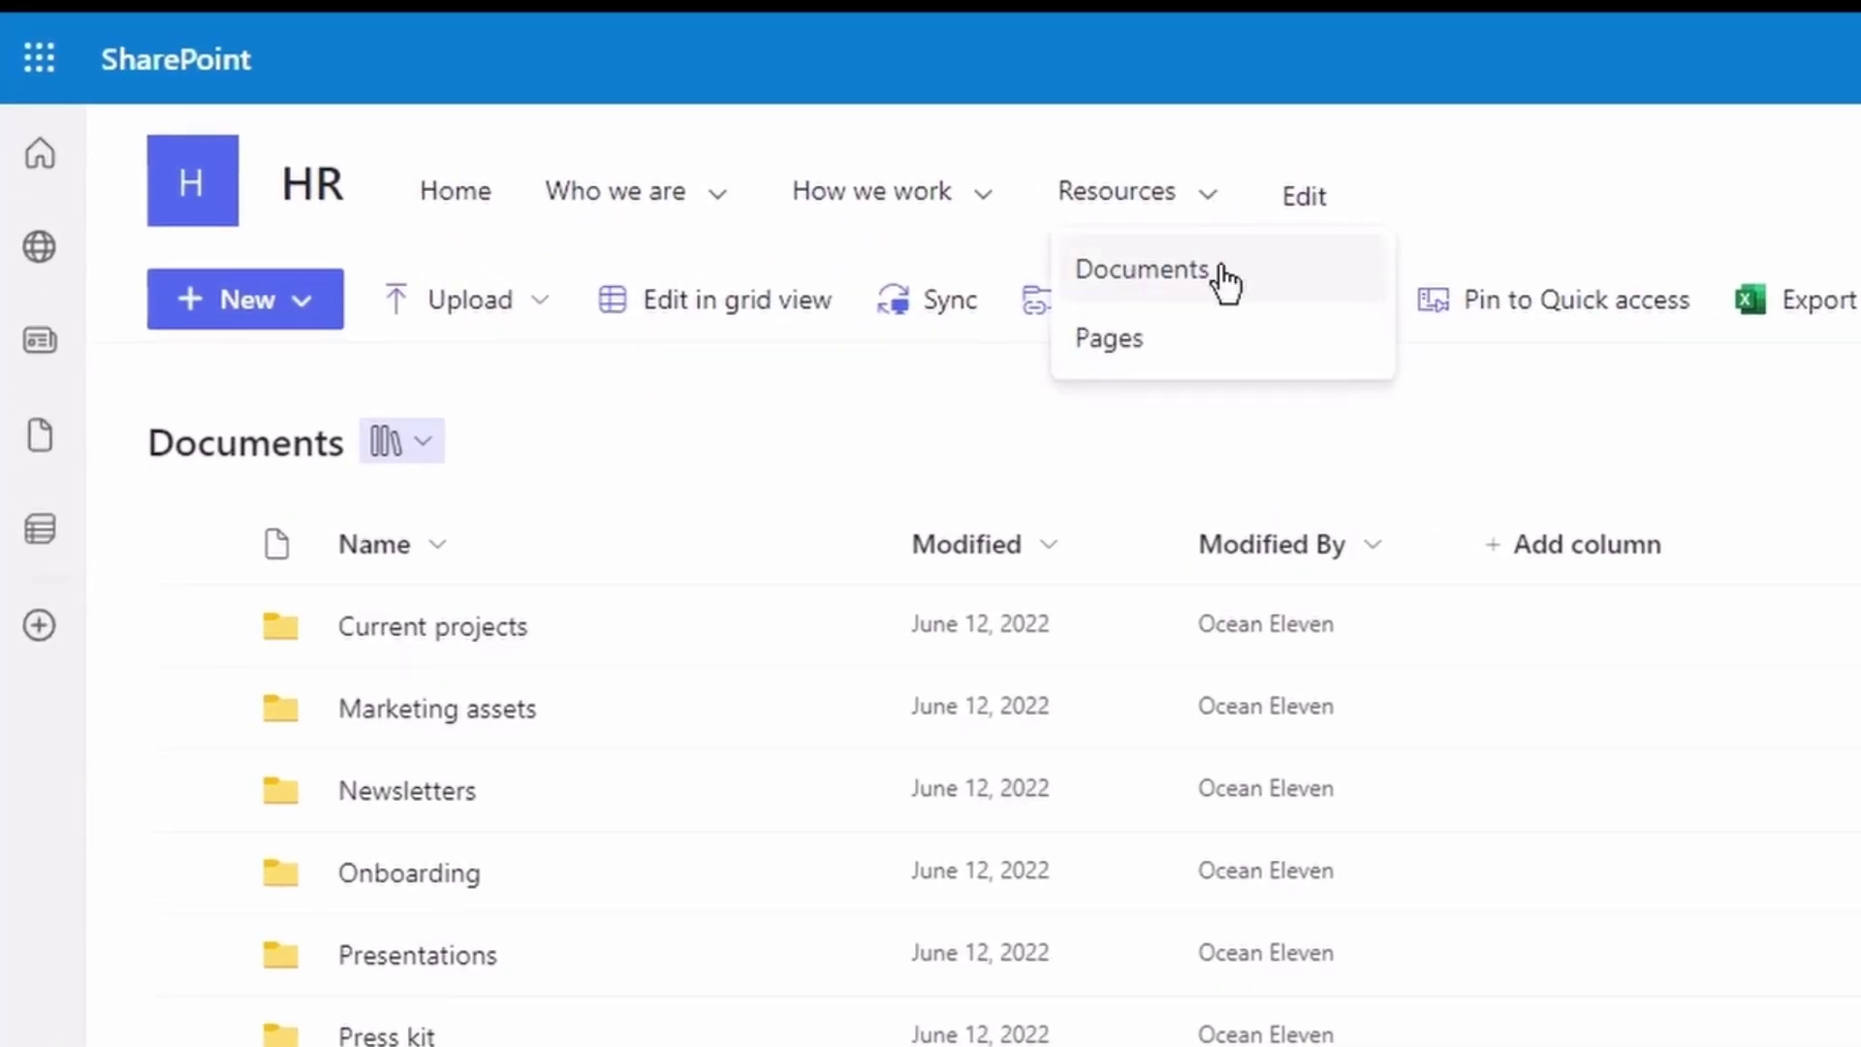
click(1225, 282)
click(1182, 221)
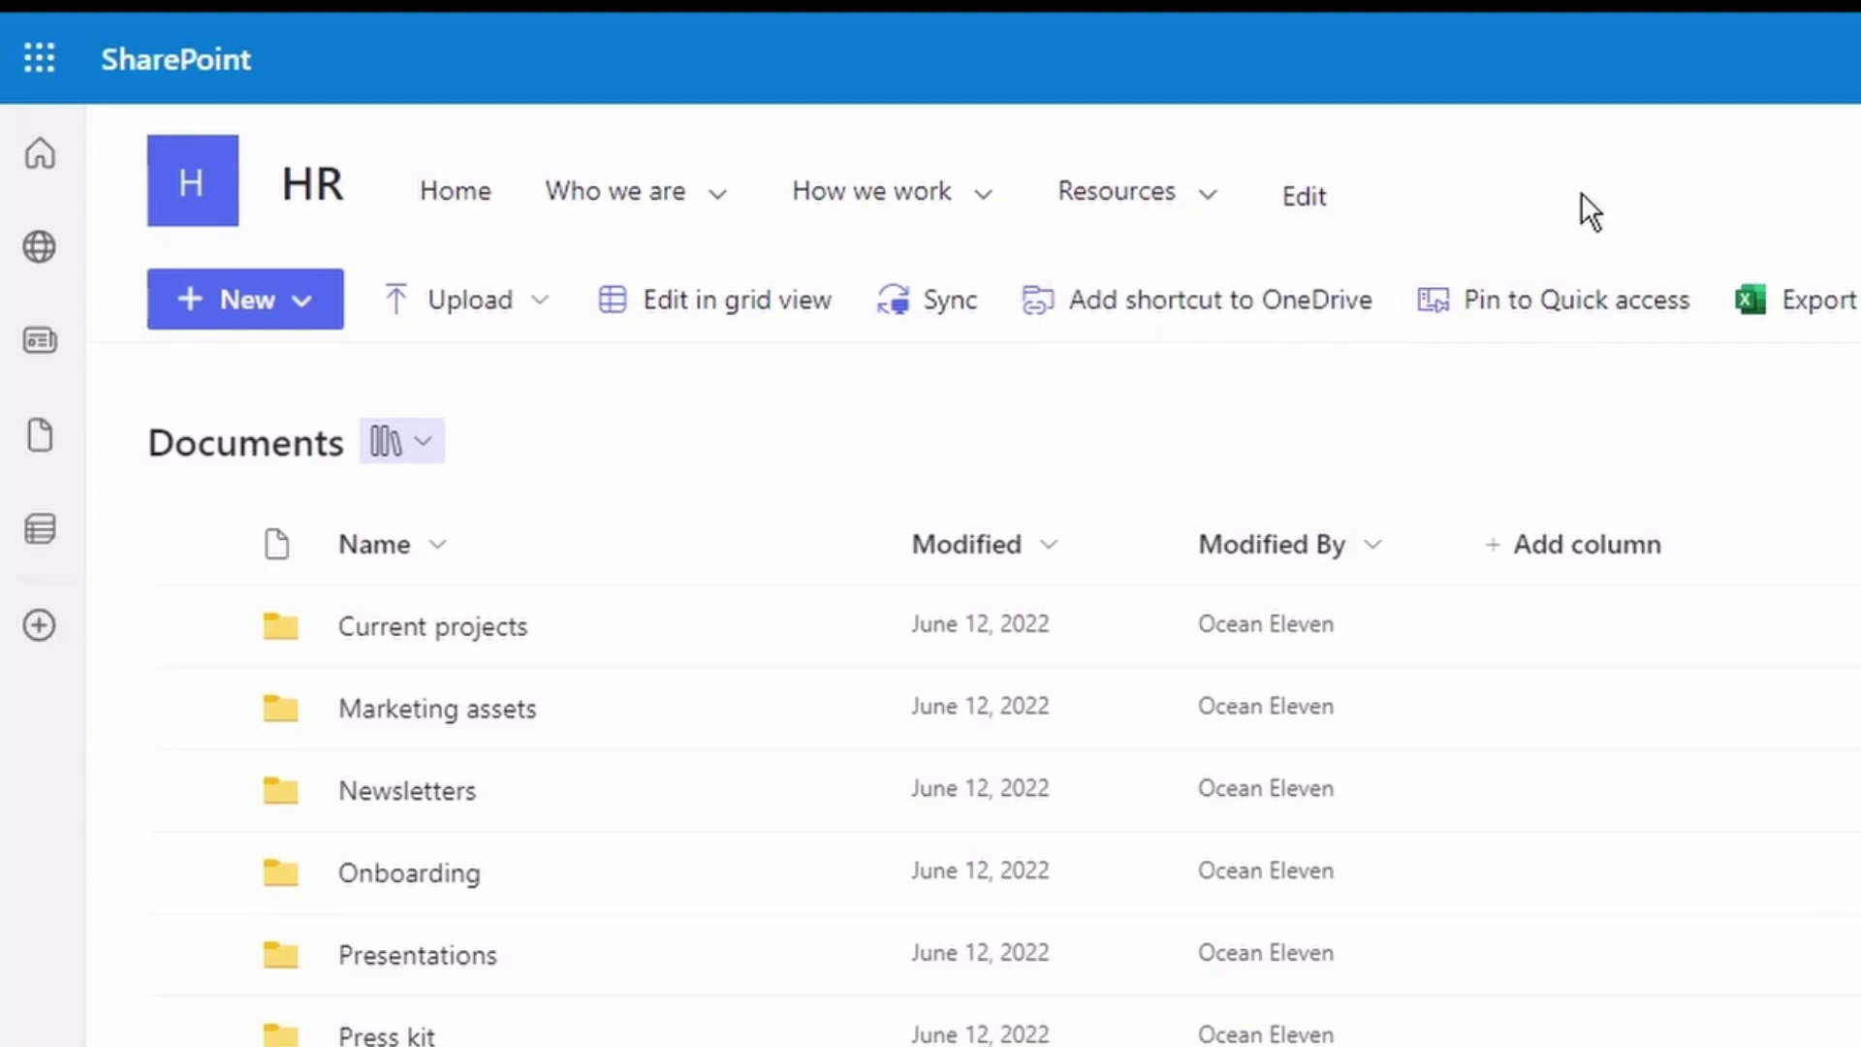
Step: Enable site navigation audience targeting for the HR site and save the navigation
click(1311, 209)
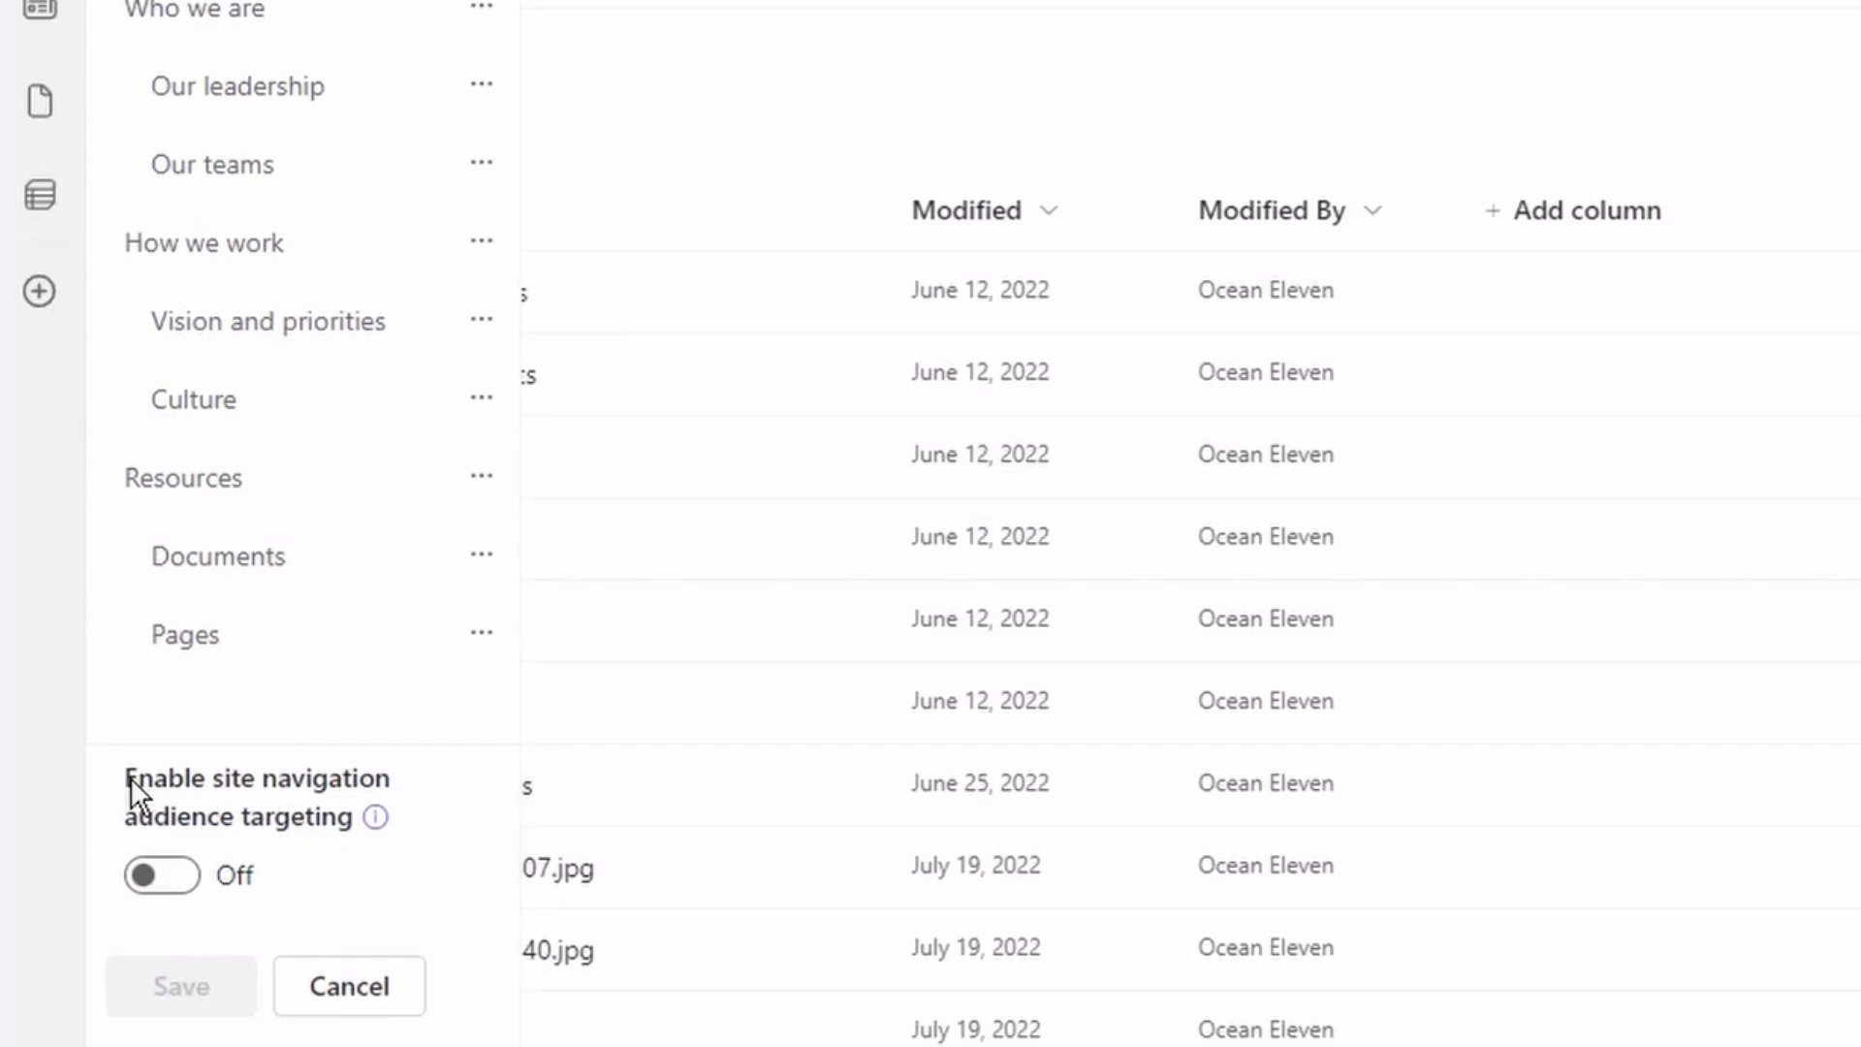
click(165, 882)
click(165, 1013)
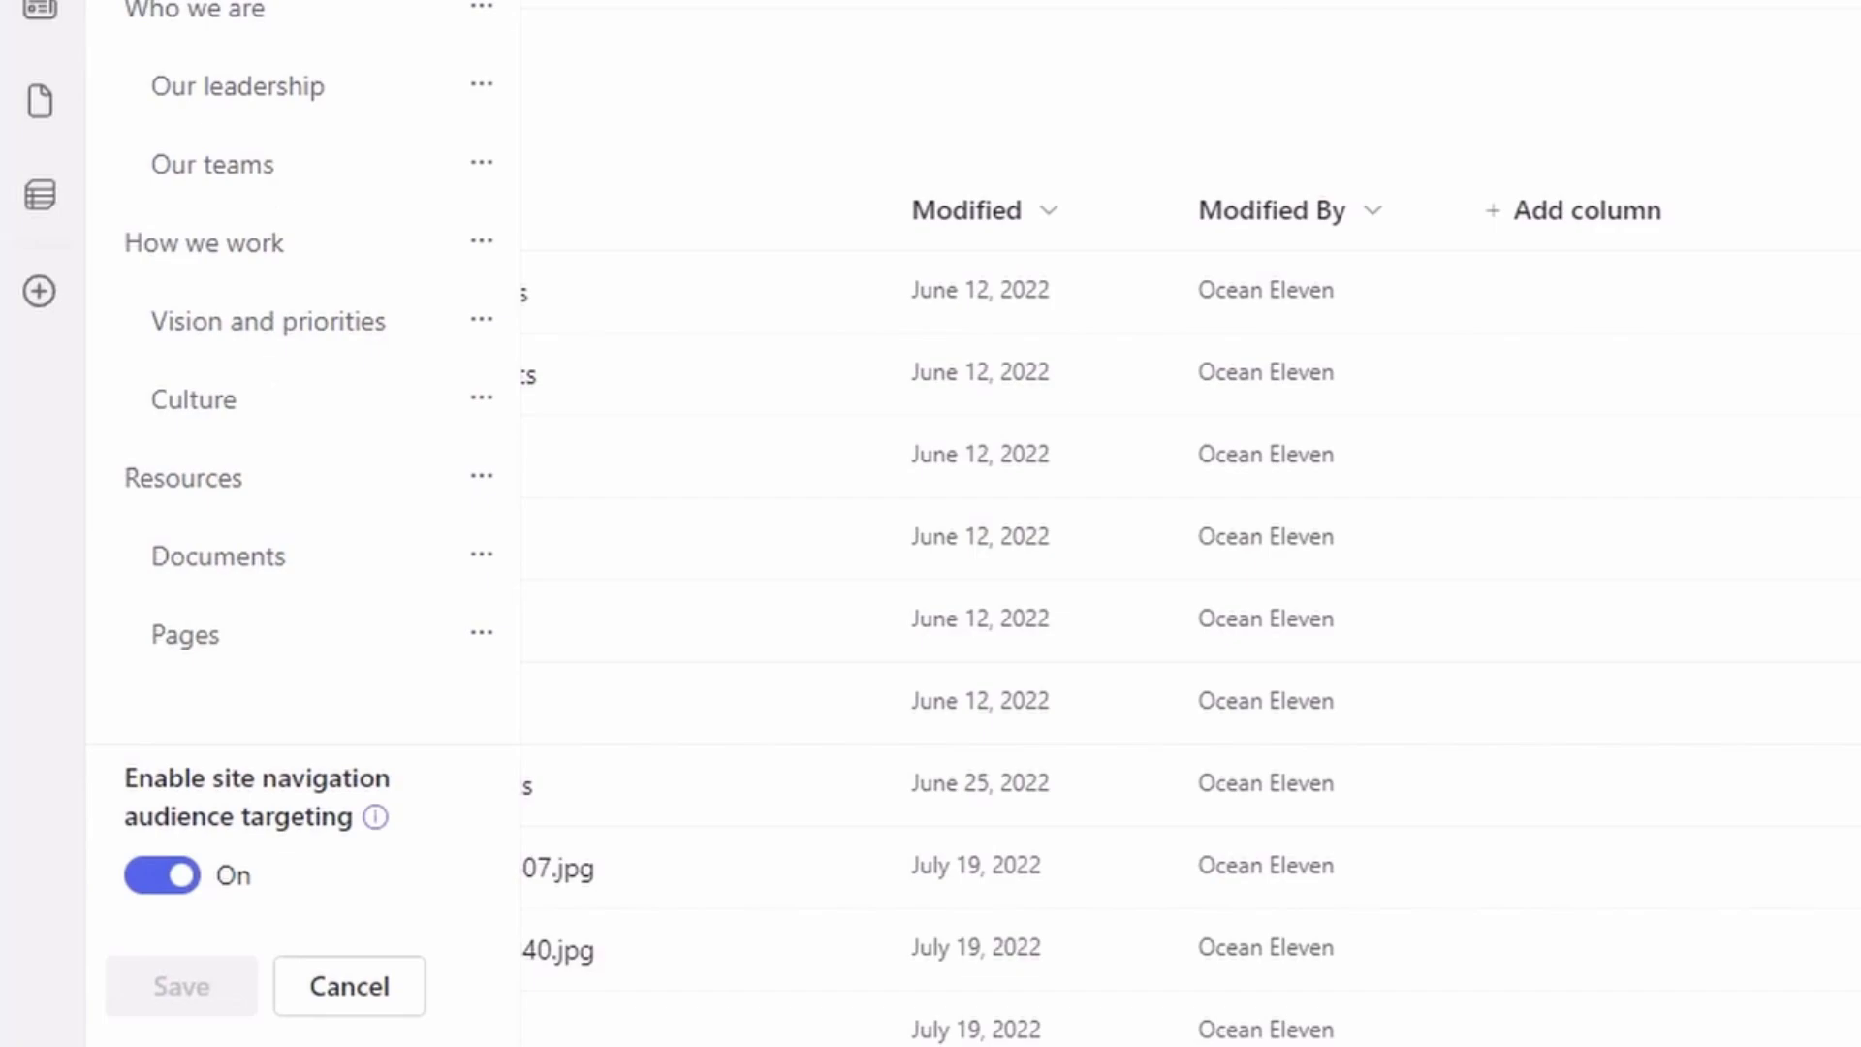
Step: Open the Documents link's edit dialog, then cancel it without changes
click(481, 556)
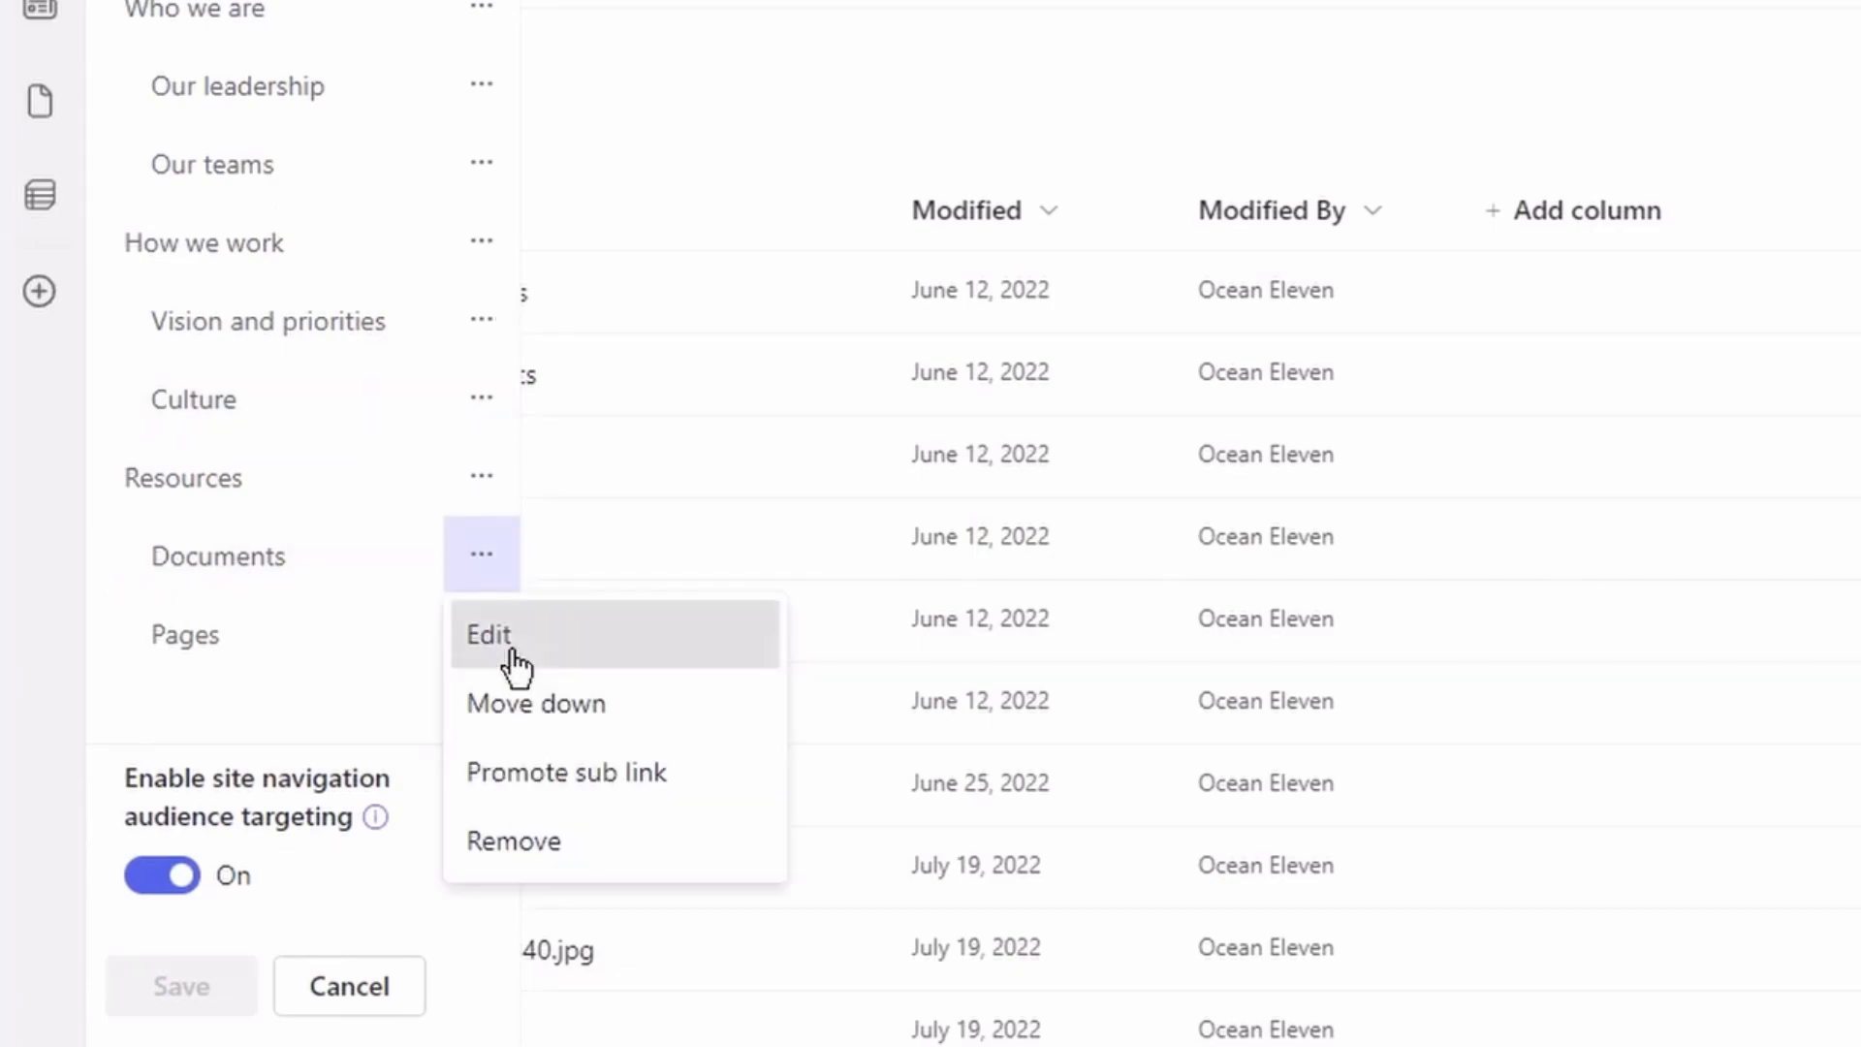
click(511, 647)
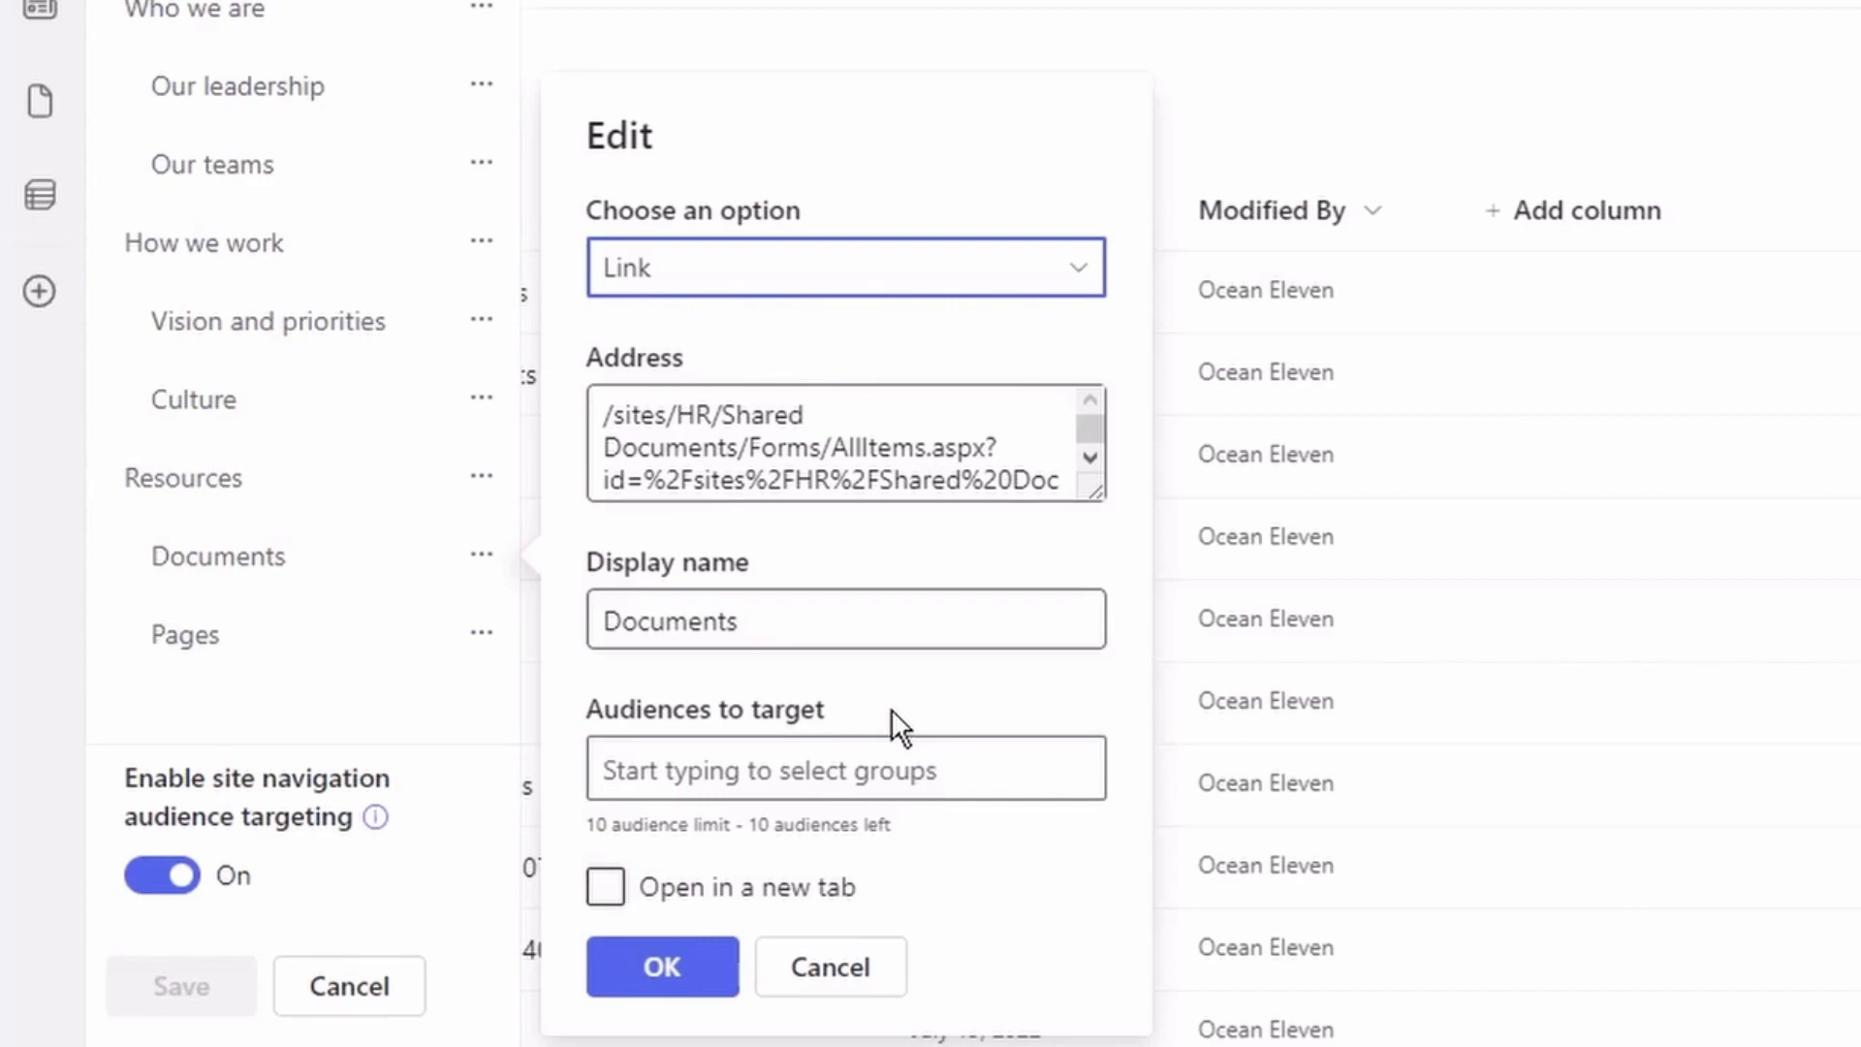
click(329, 811)
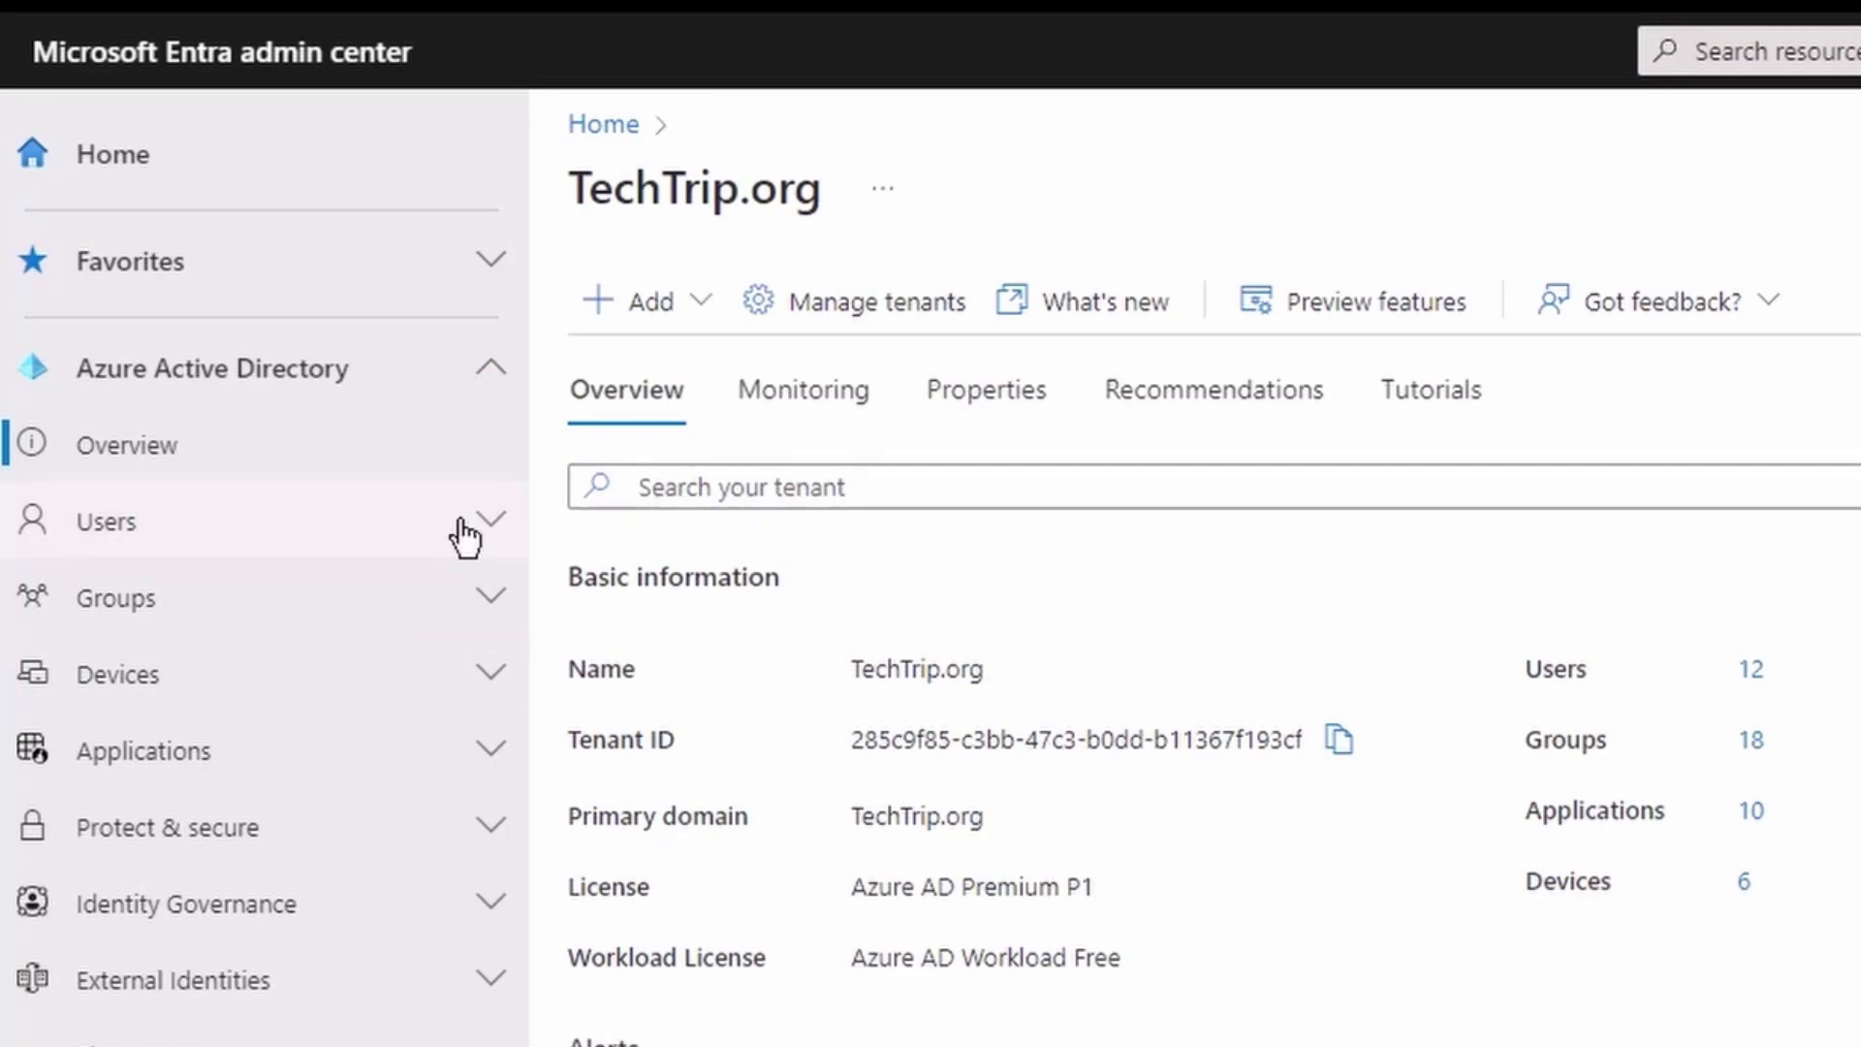
Step: Start a new group under Groups > All groups with Security as the group type
click(490, 599)
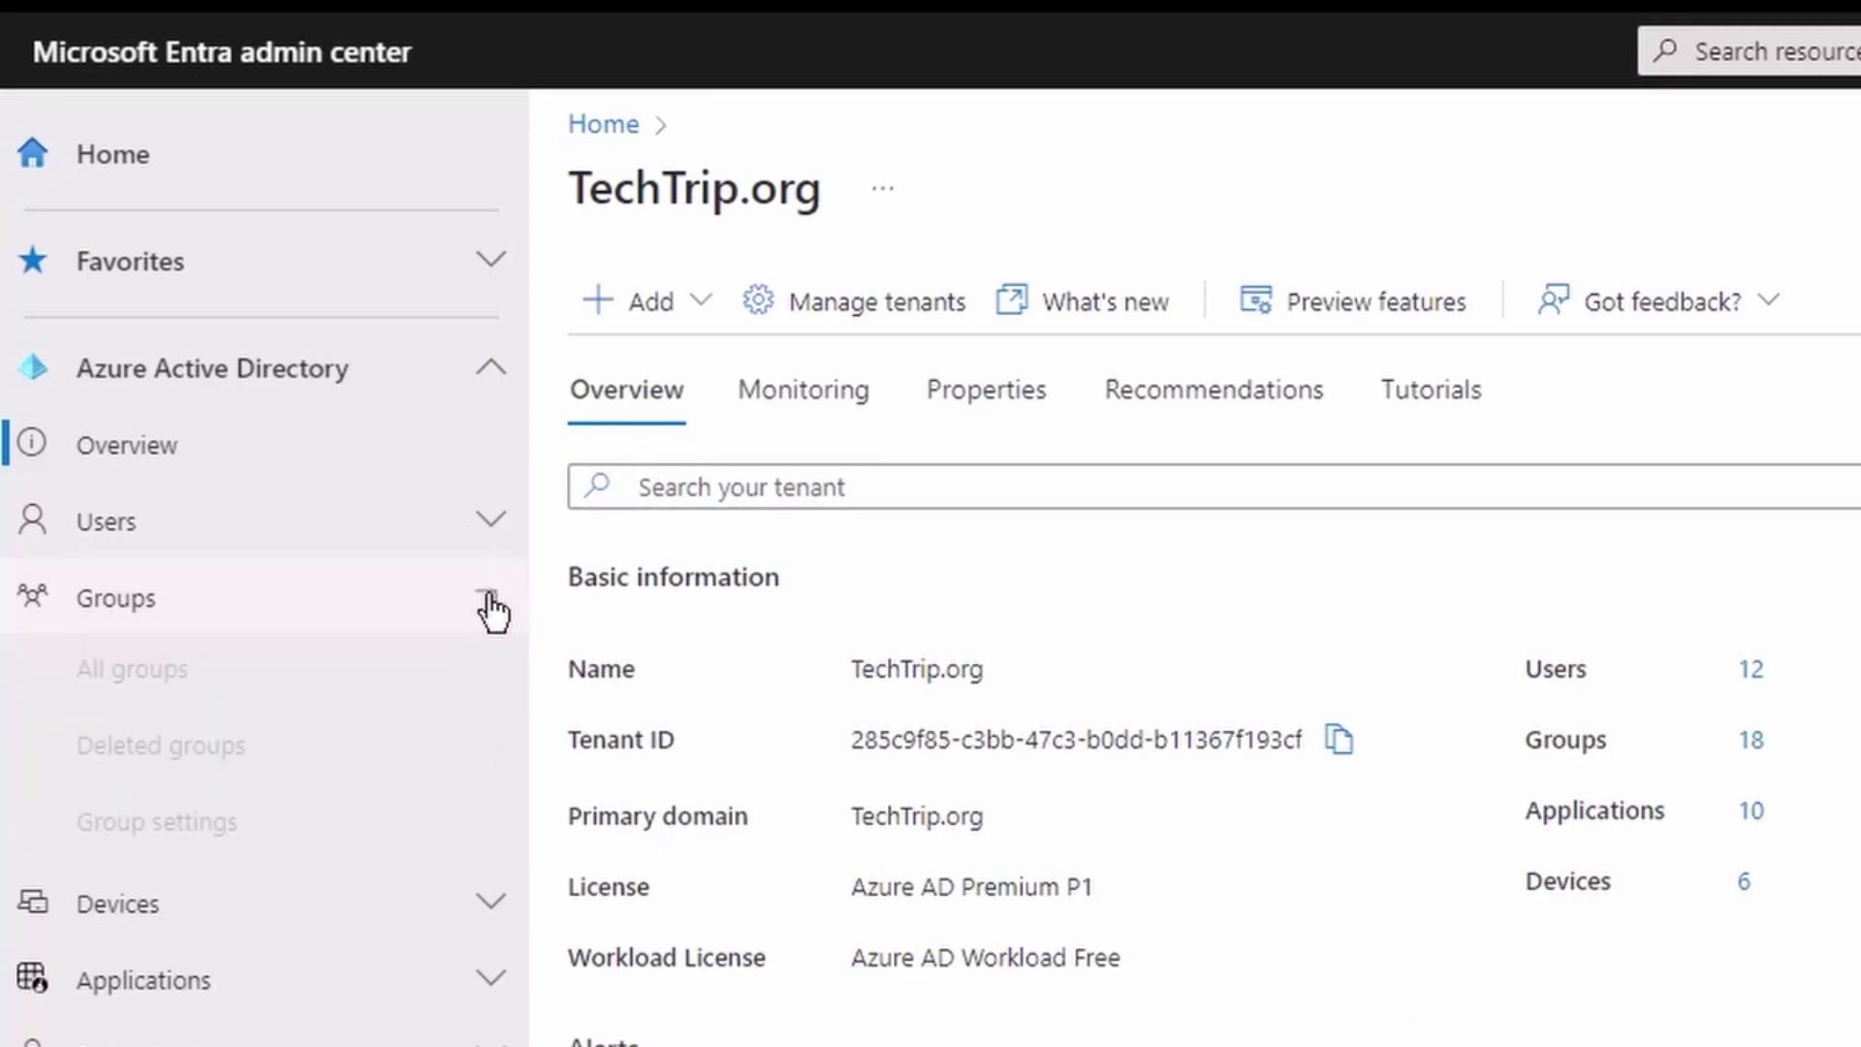
click(170, 696)
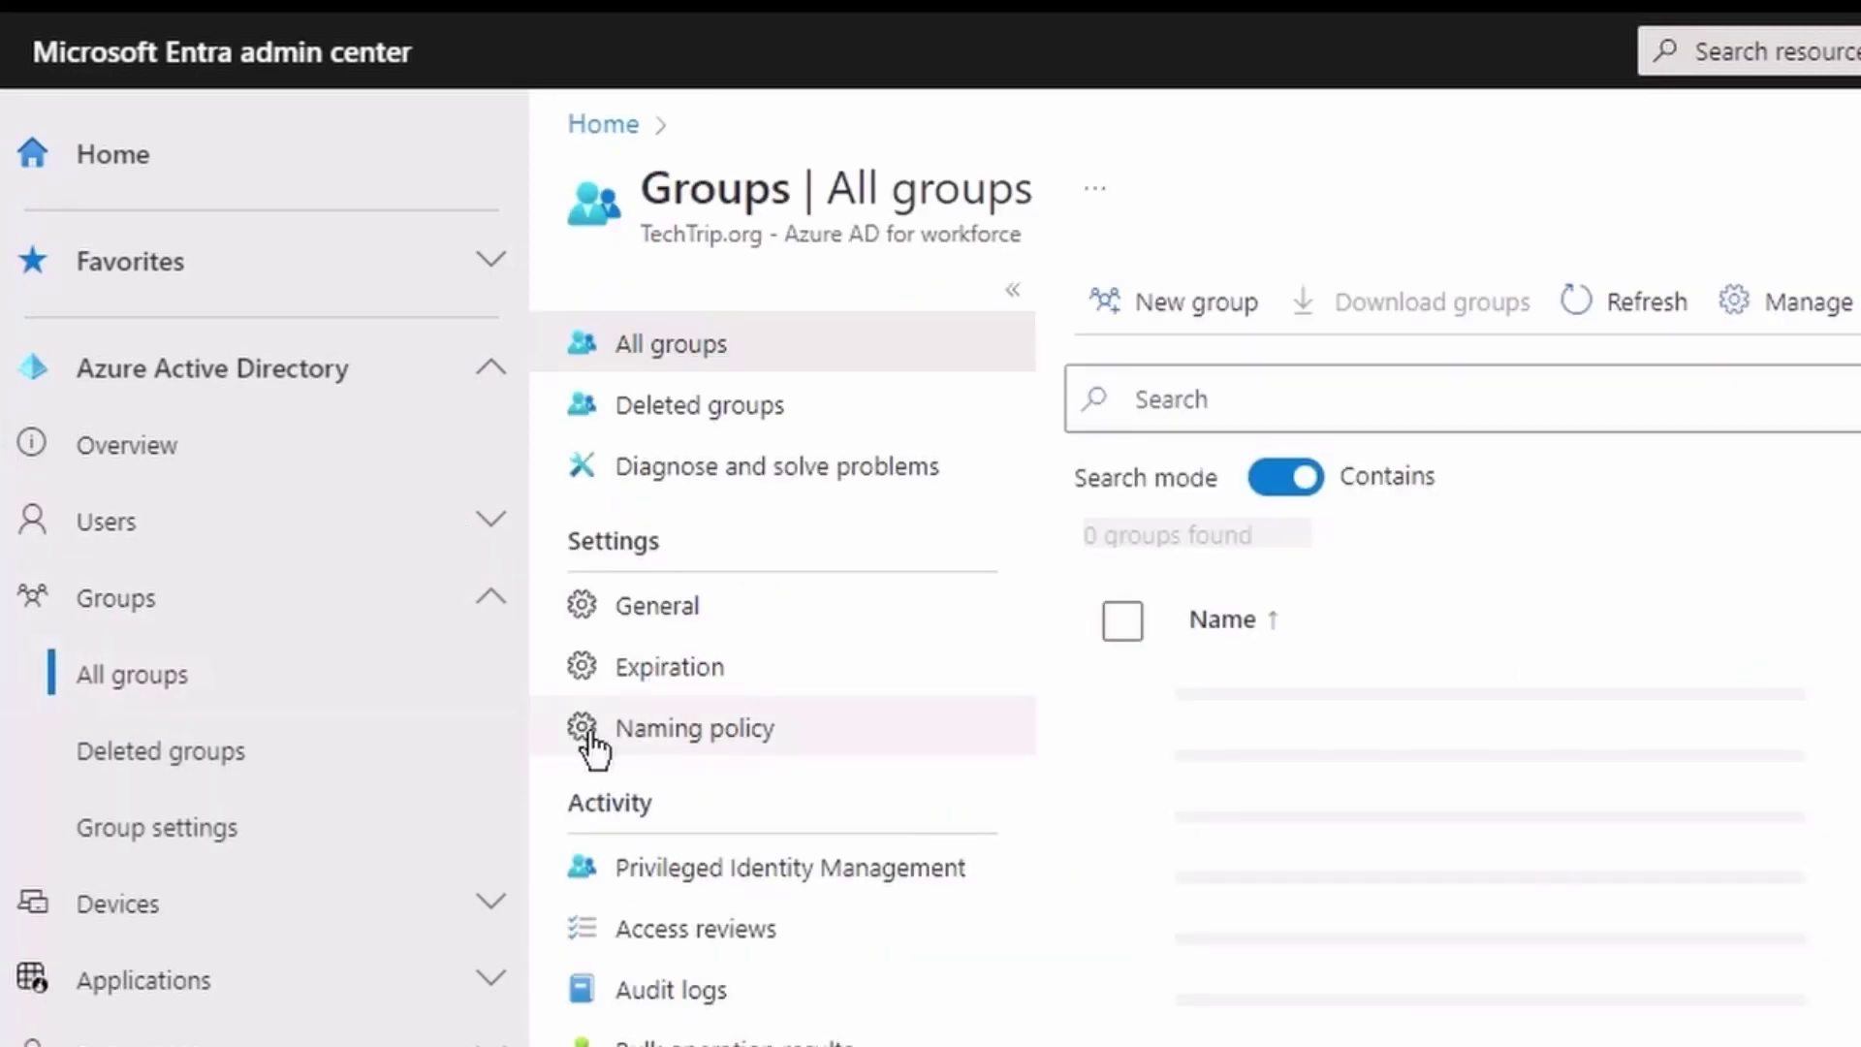
click(1163, 302)
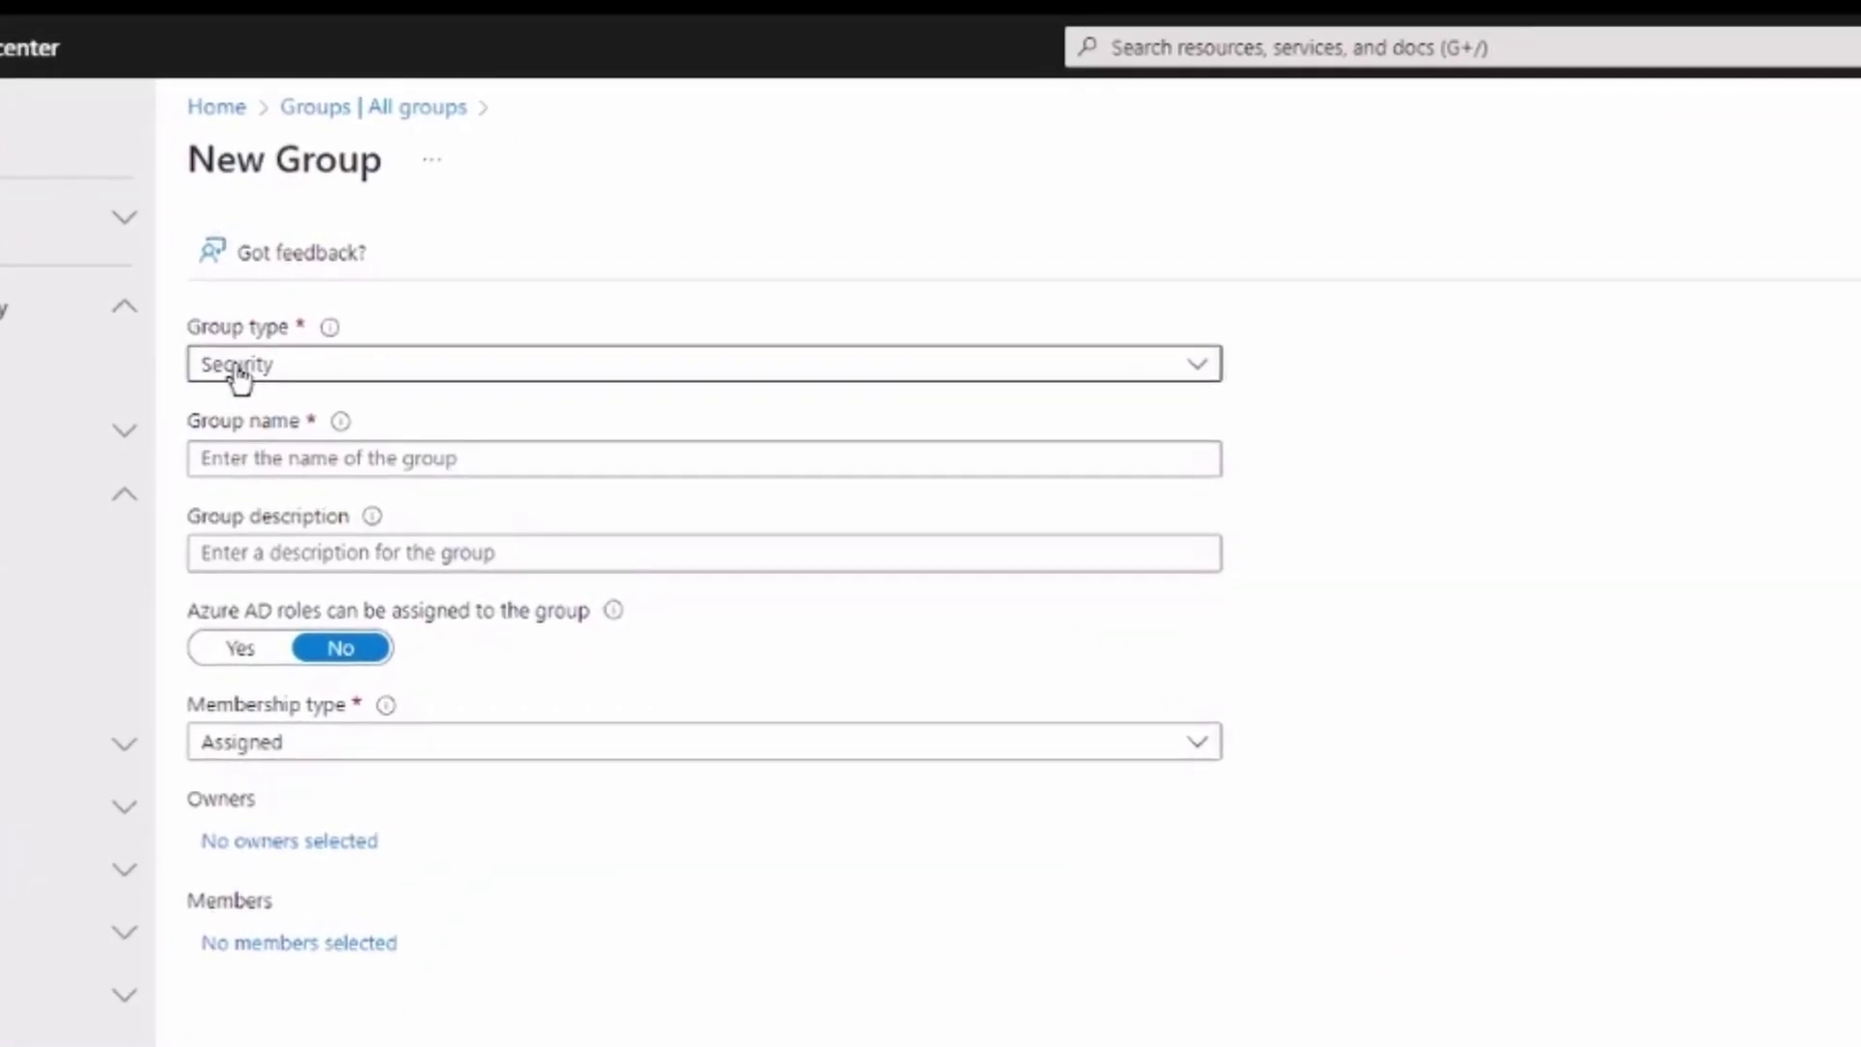
click(239, 373)
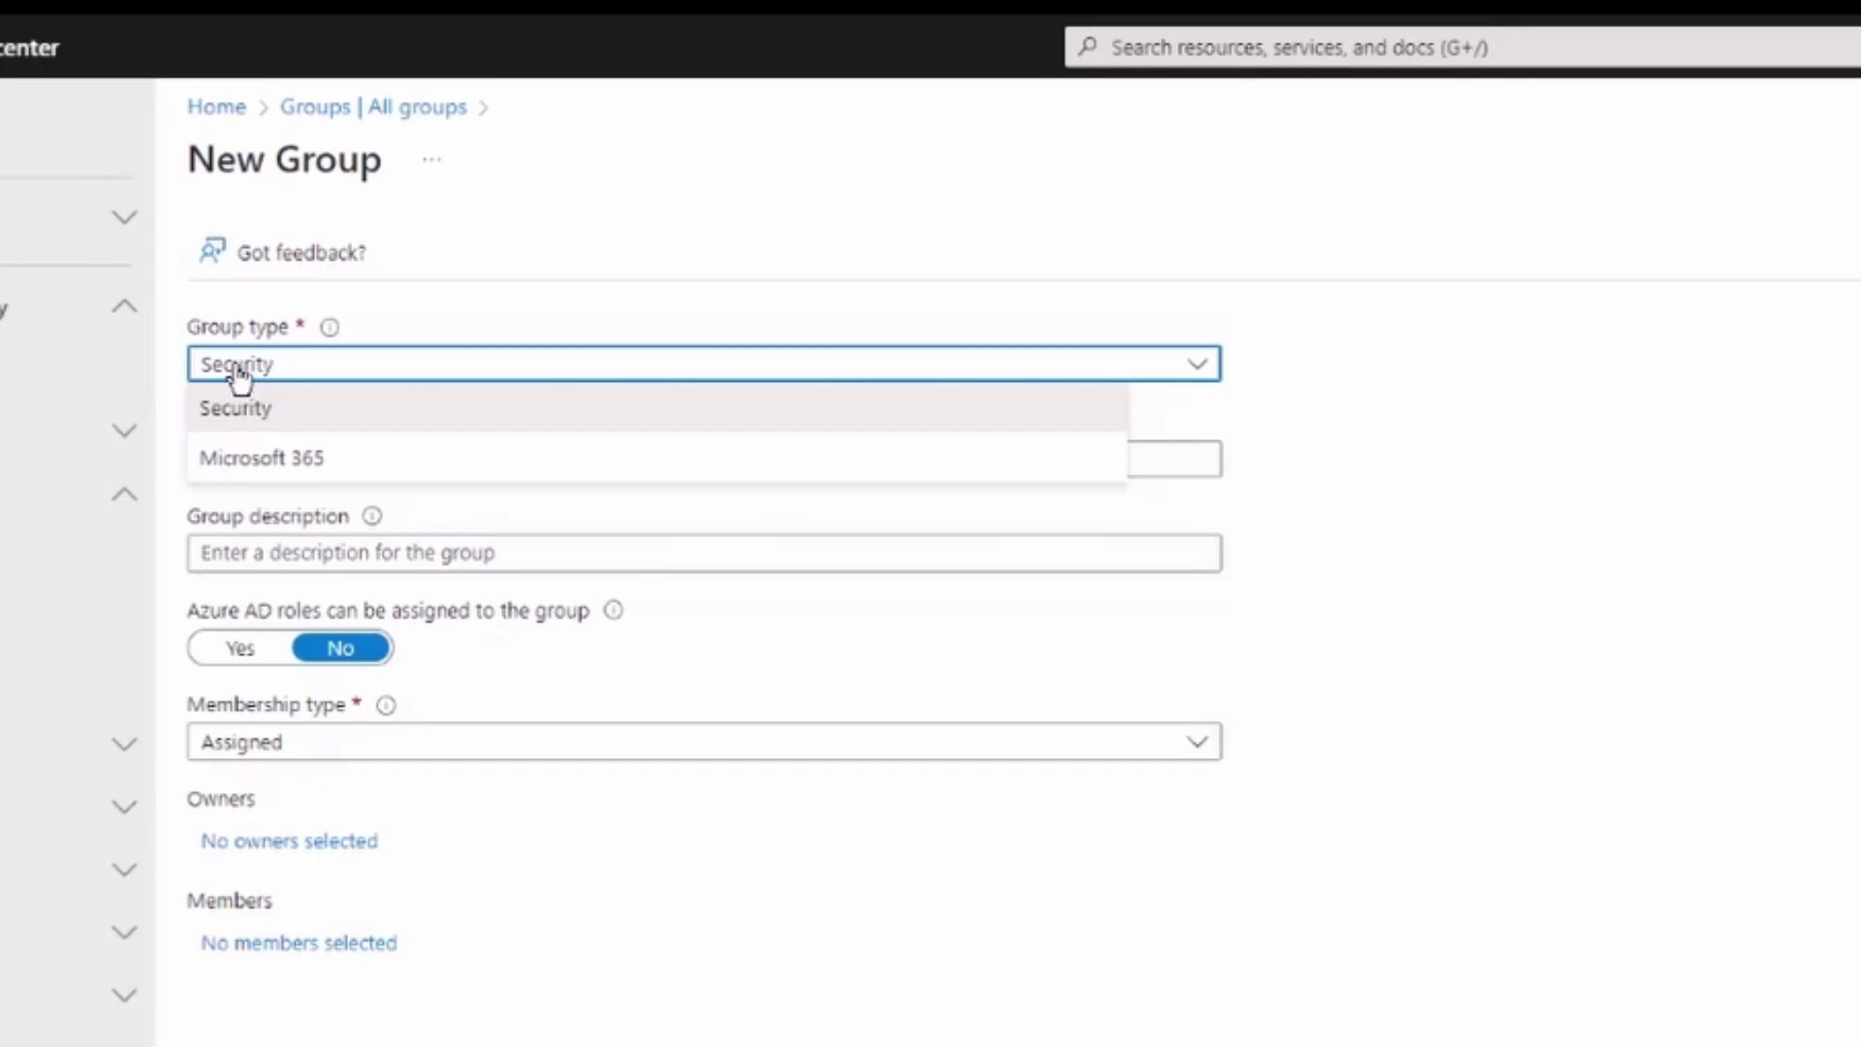
click(256, 408)
Step: Name the group 'HR SP Audience Trageting', add a Documents-link description, and keep Assigned membership
click(242, 456)
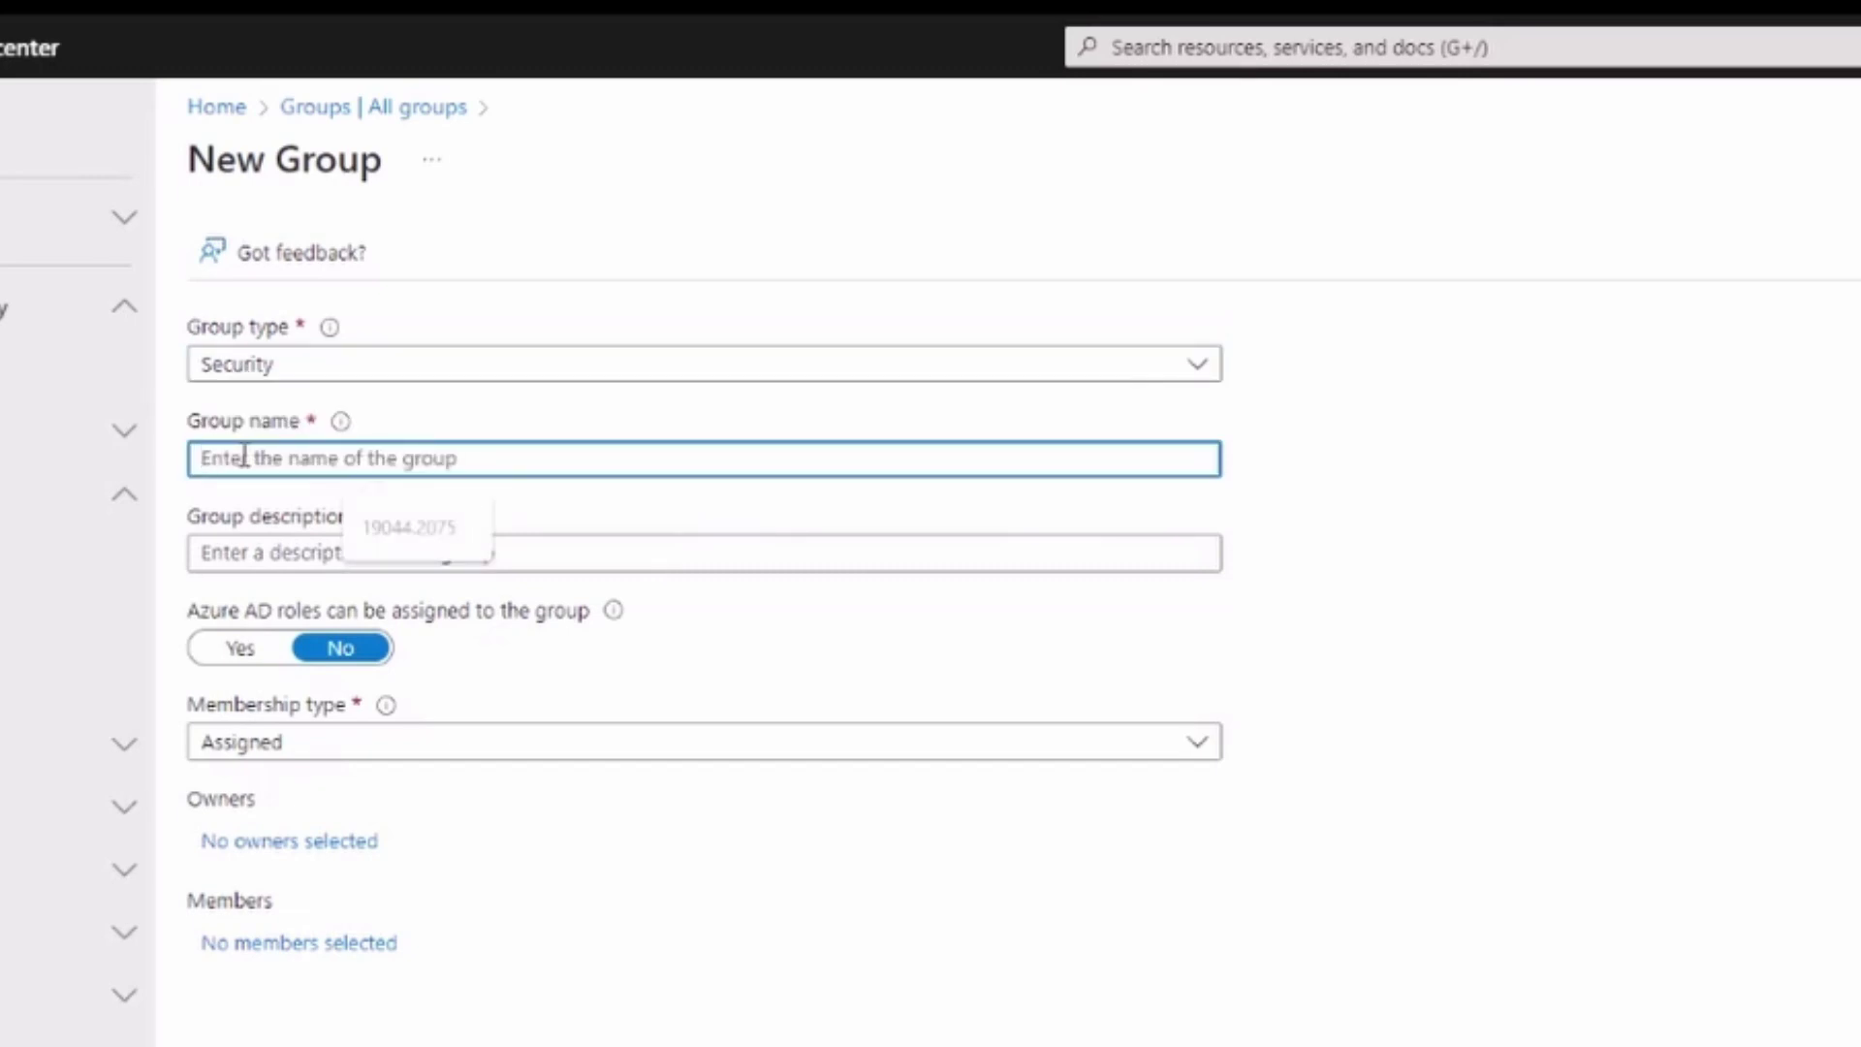
text(HR Share)
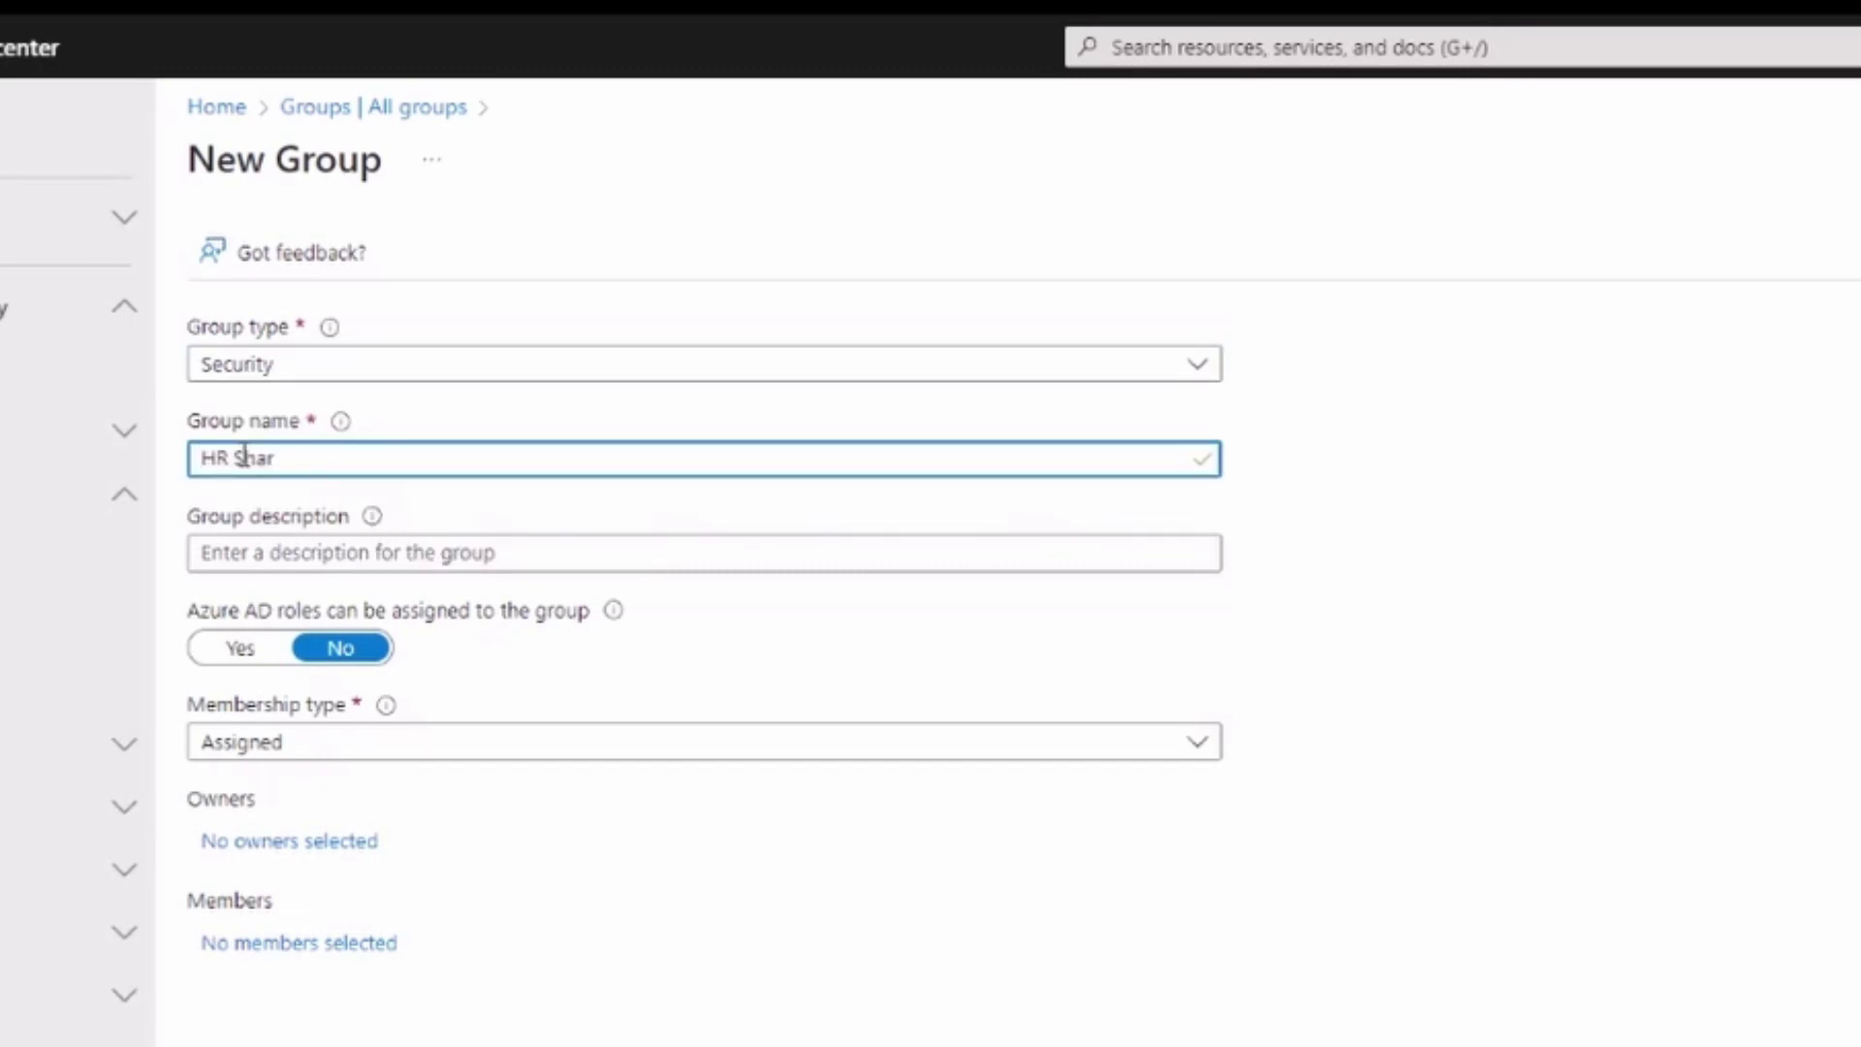
key(BackSpace)
key(BackSpace)
key(BackSpace)
key(BackSpace)
text(P Audience Trageting)
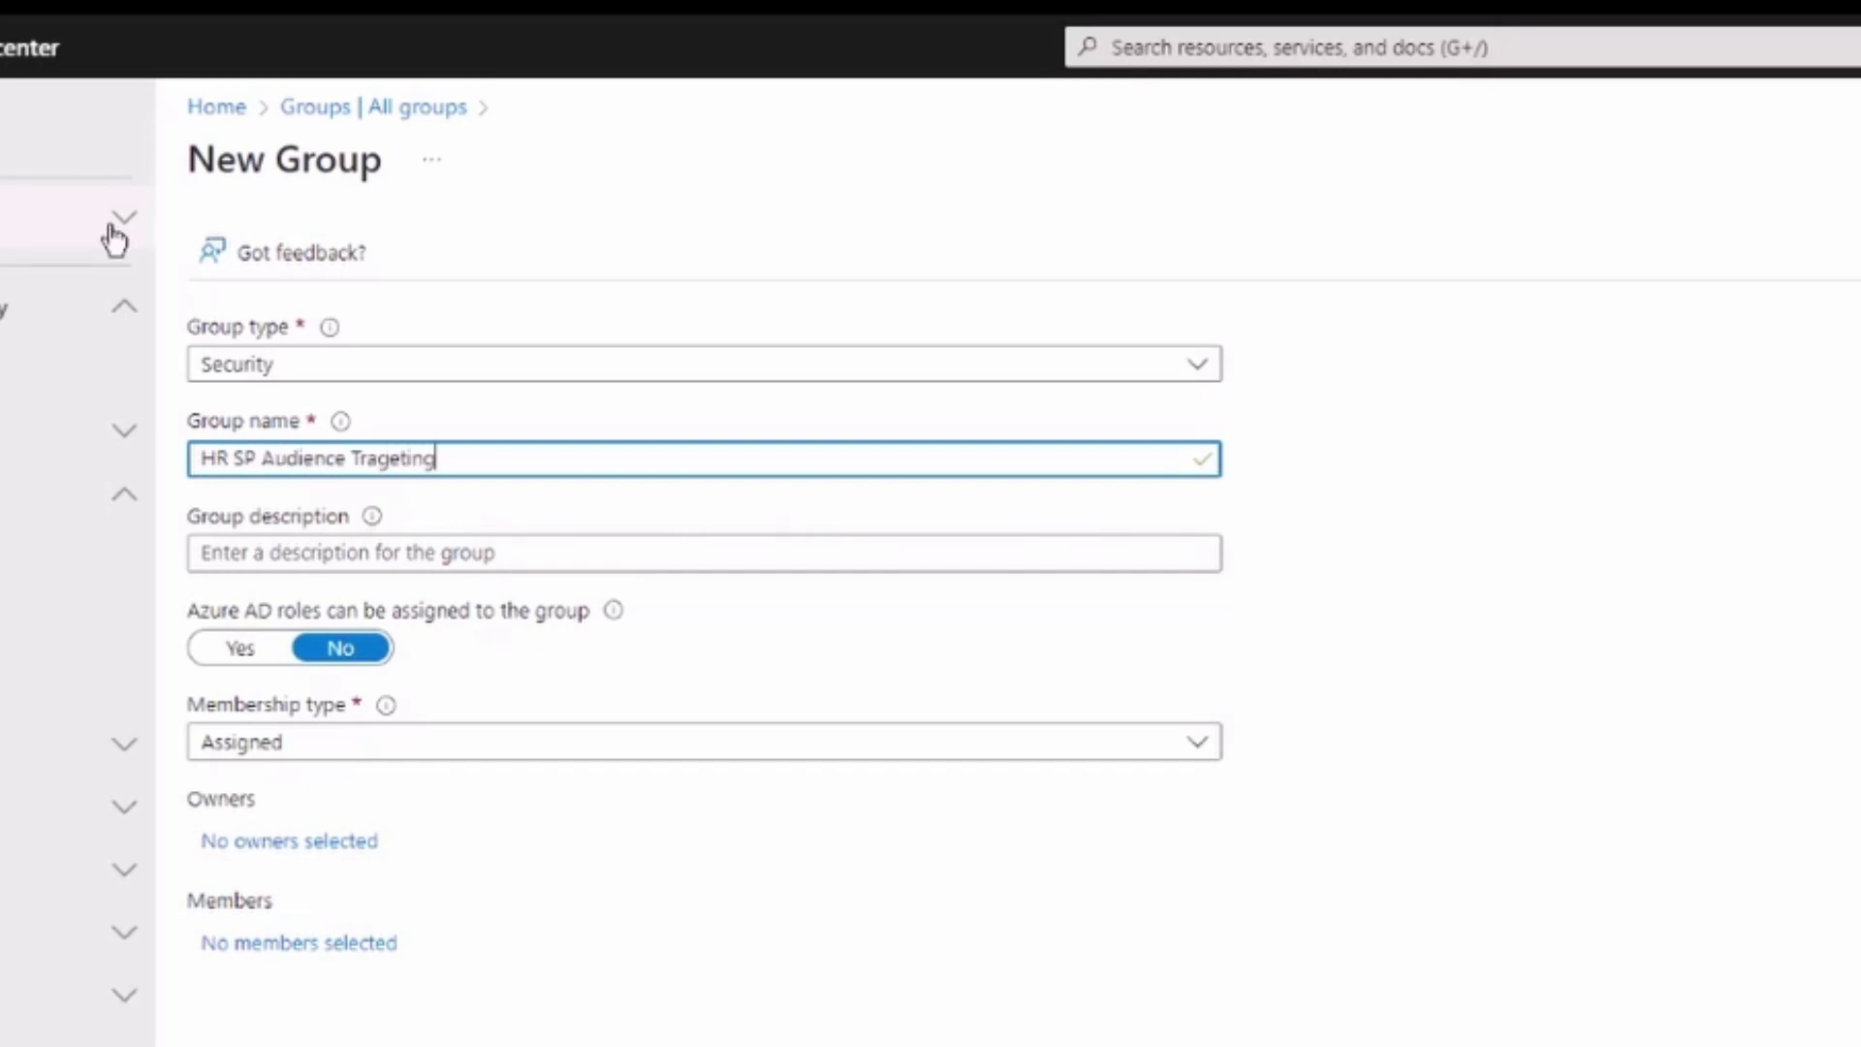
key(Tab)
text(If you add users they can see the Documents Navigation Link)
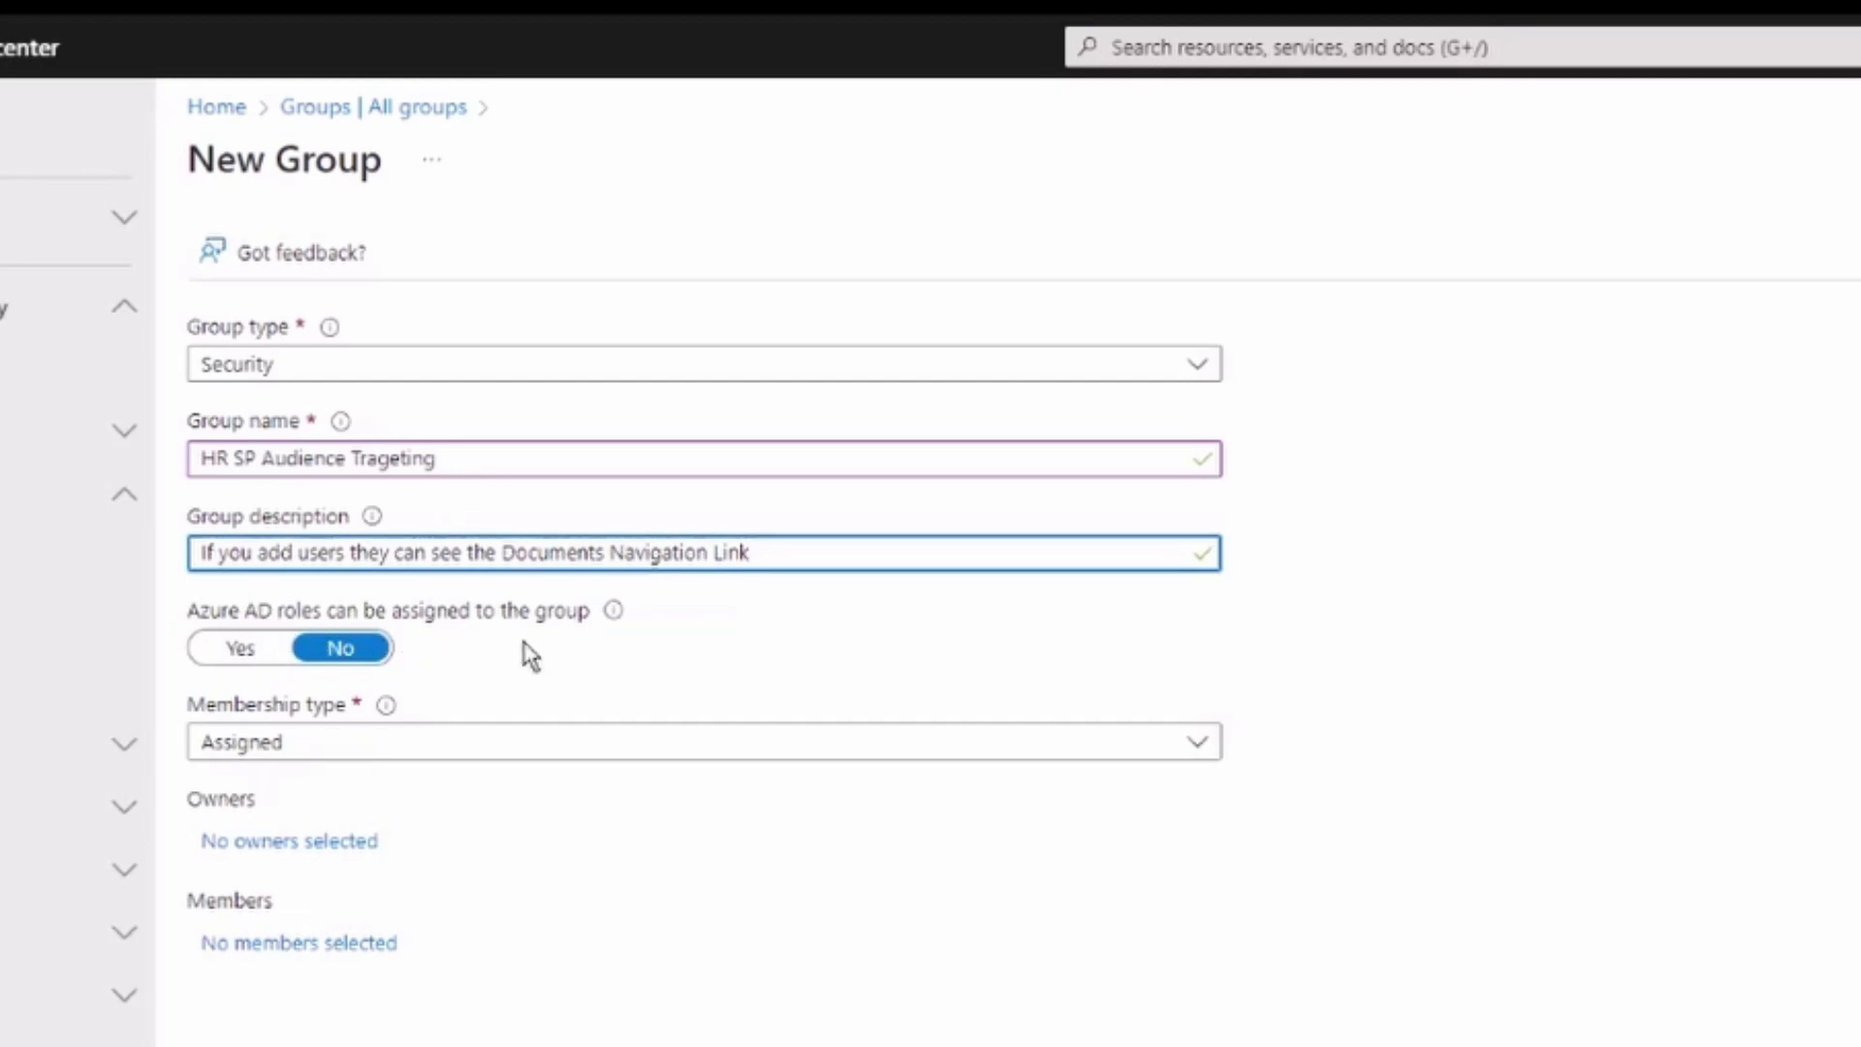
click(327, 749)
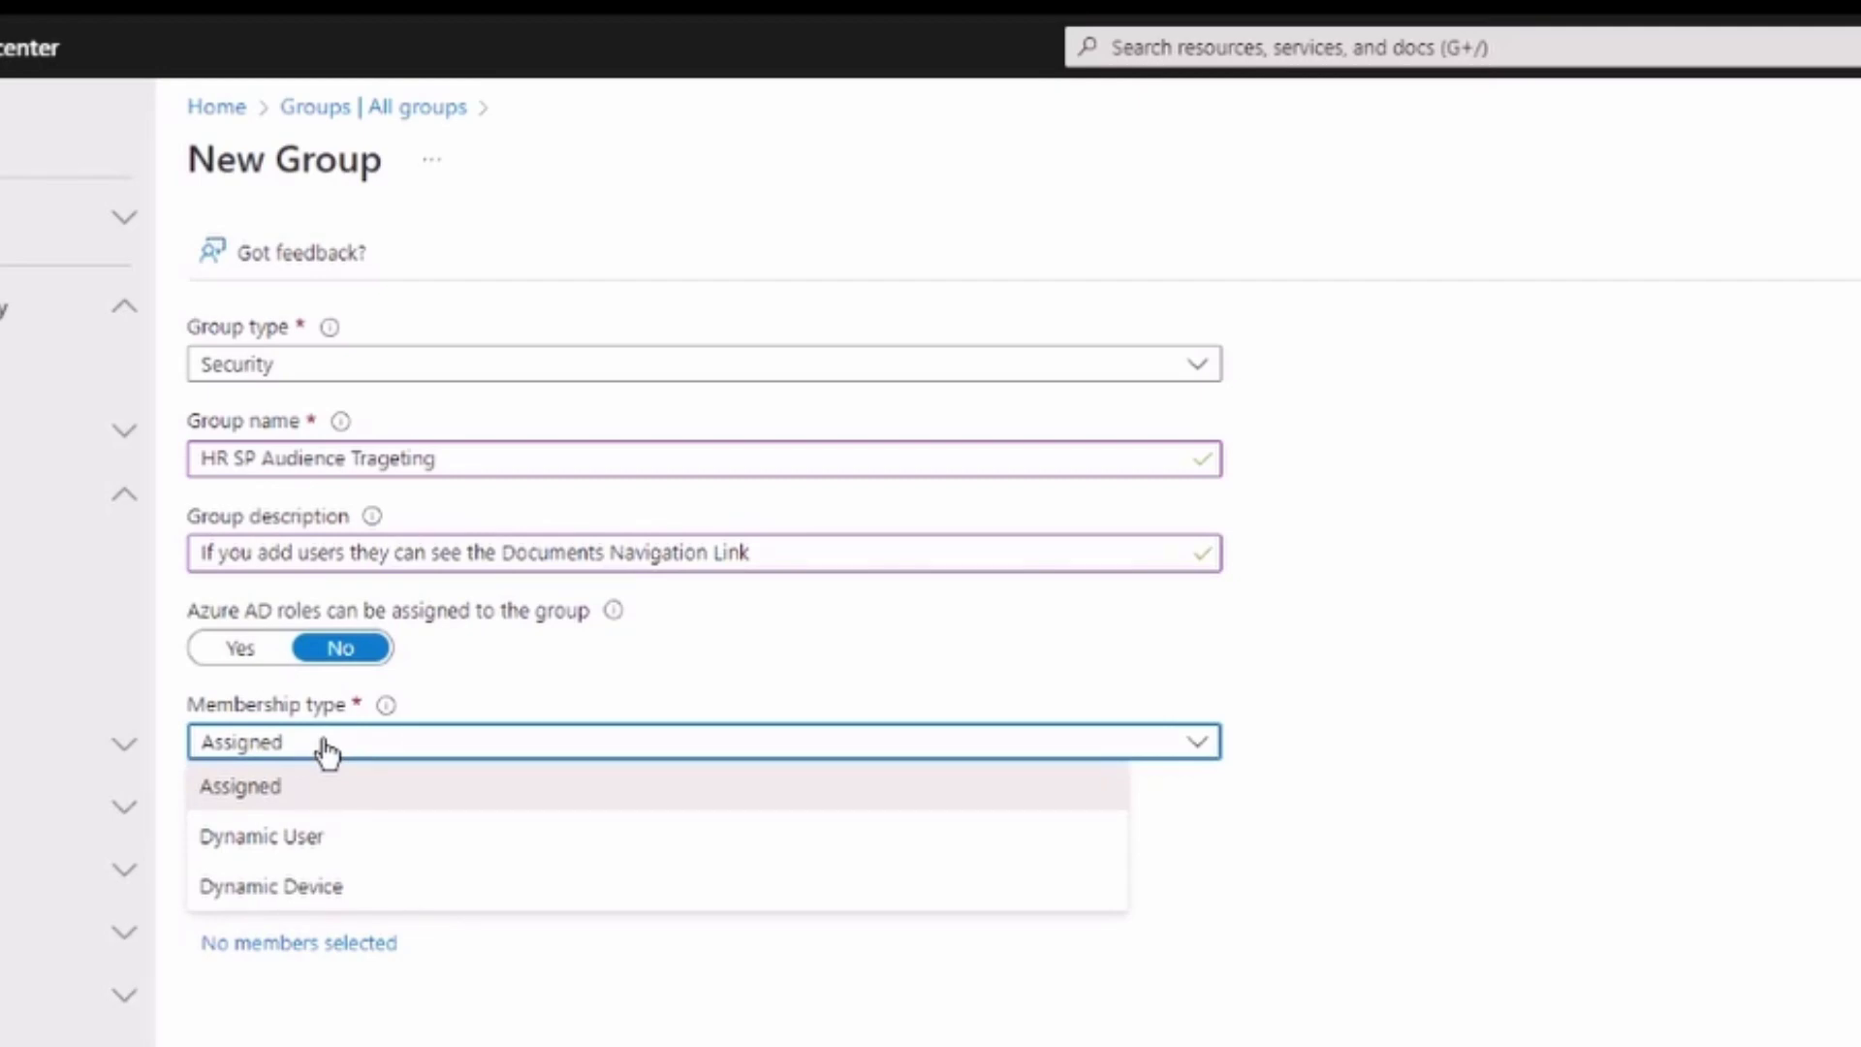
click(327, 748)
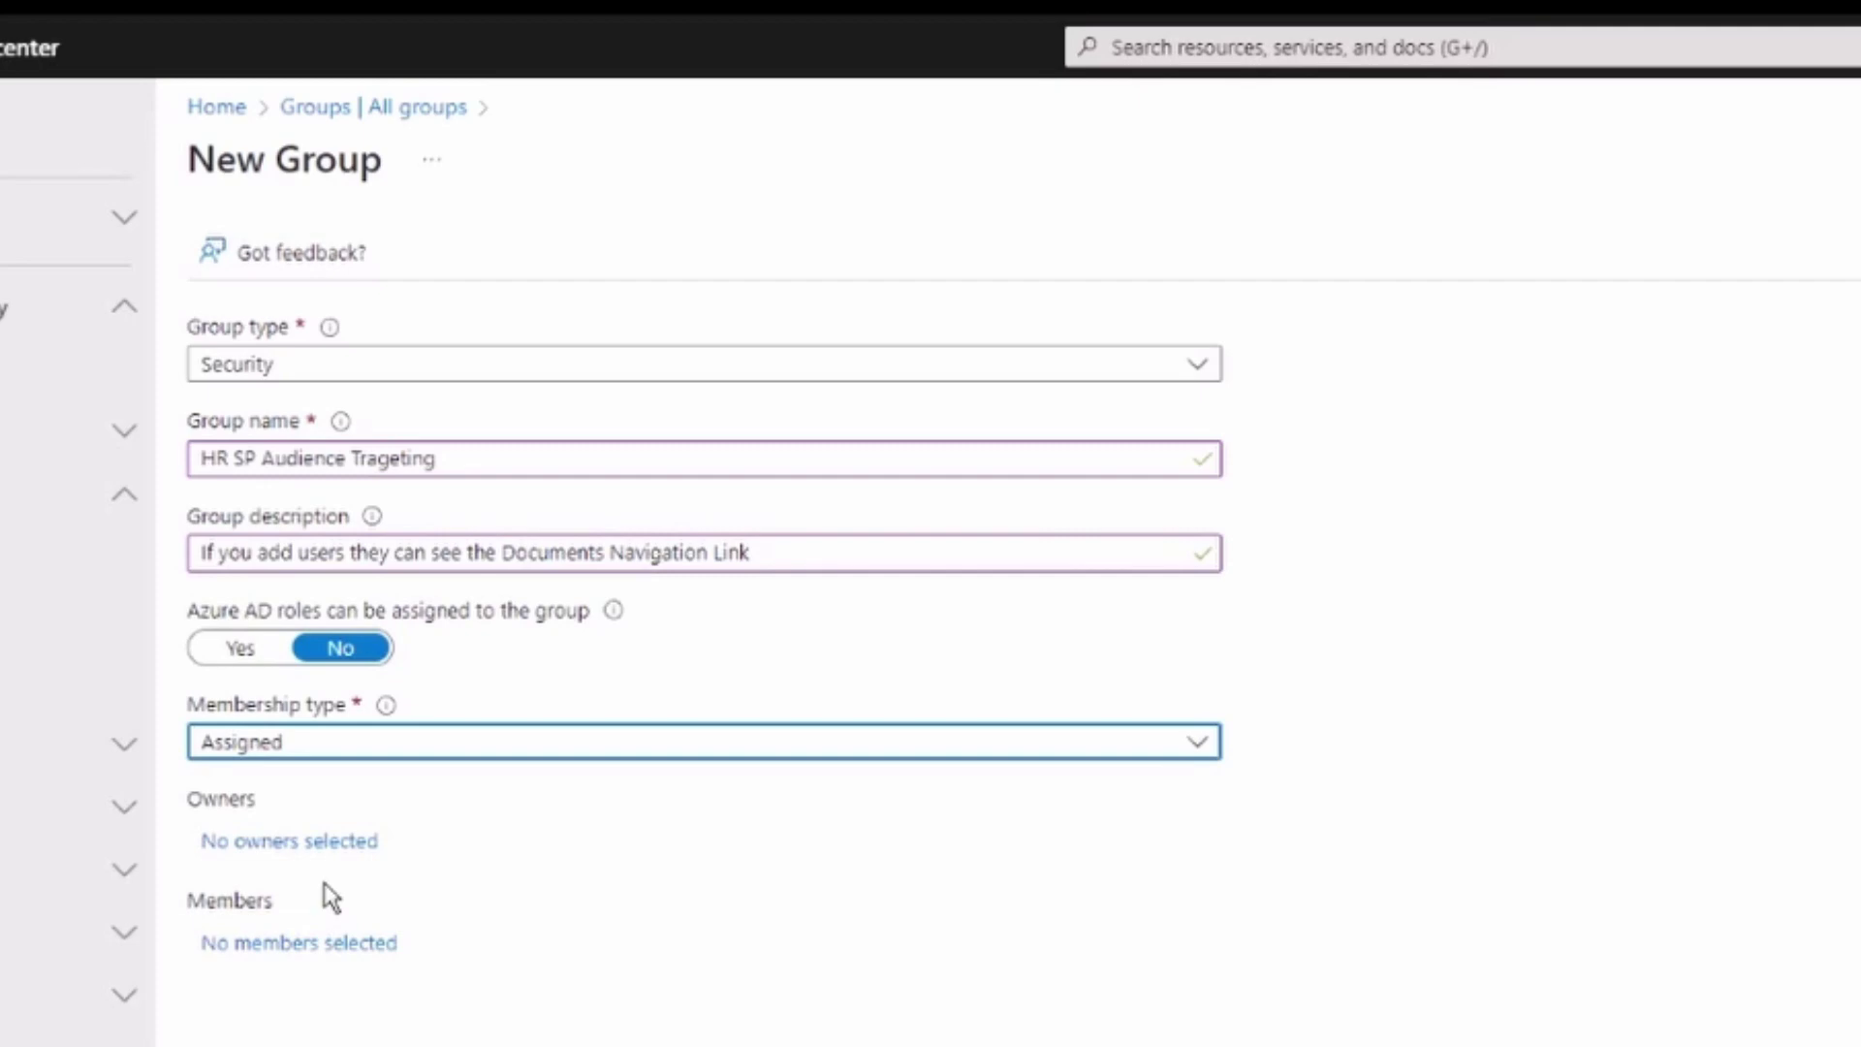
Step: Search for and add one user as a member, then create the security group
click(291, 945)
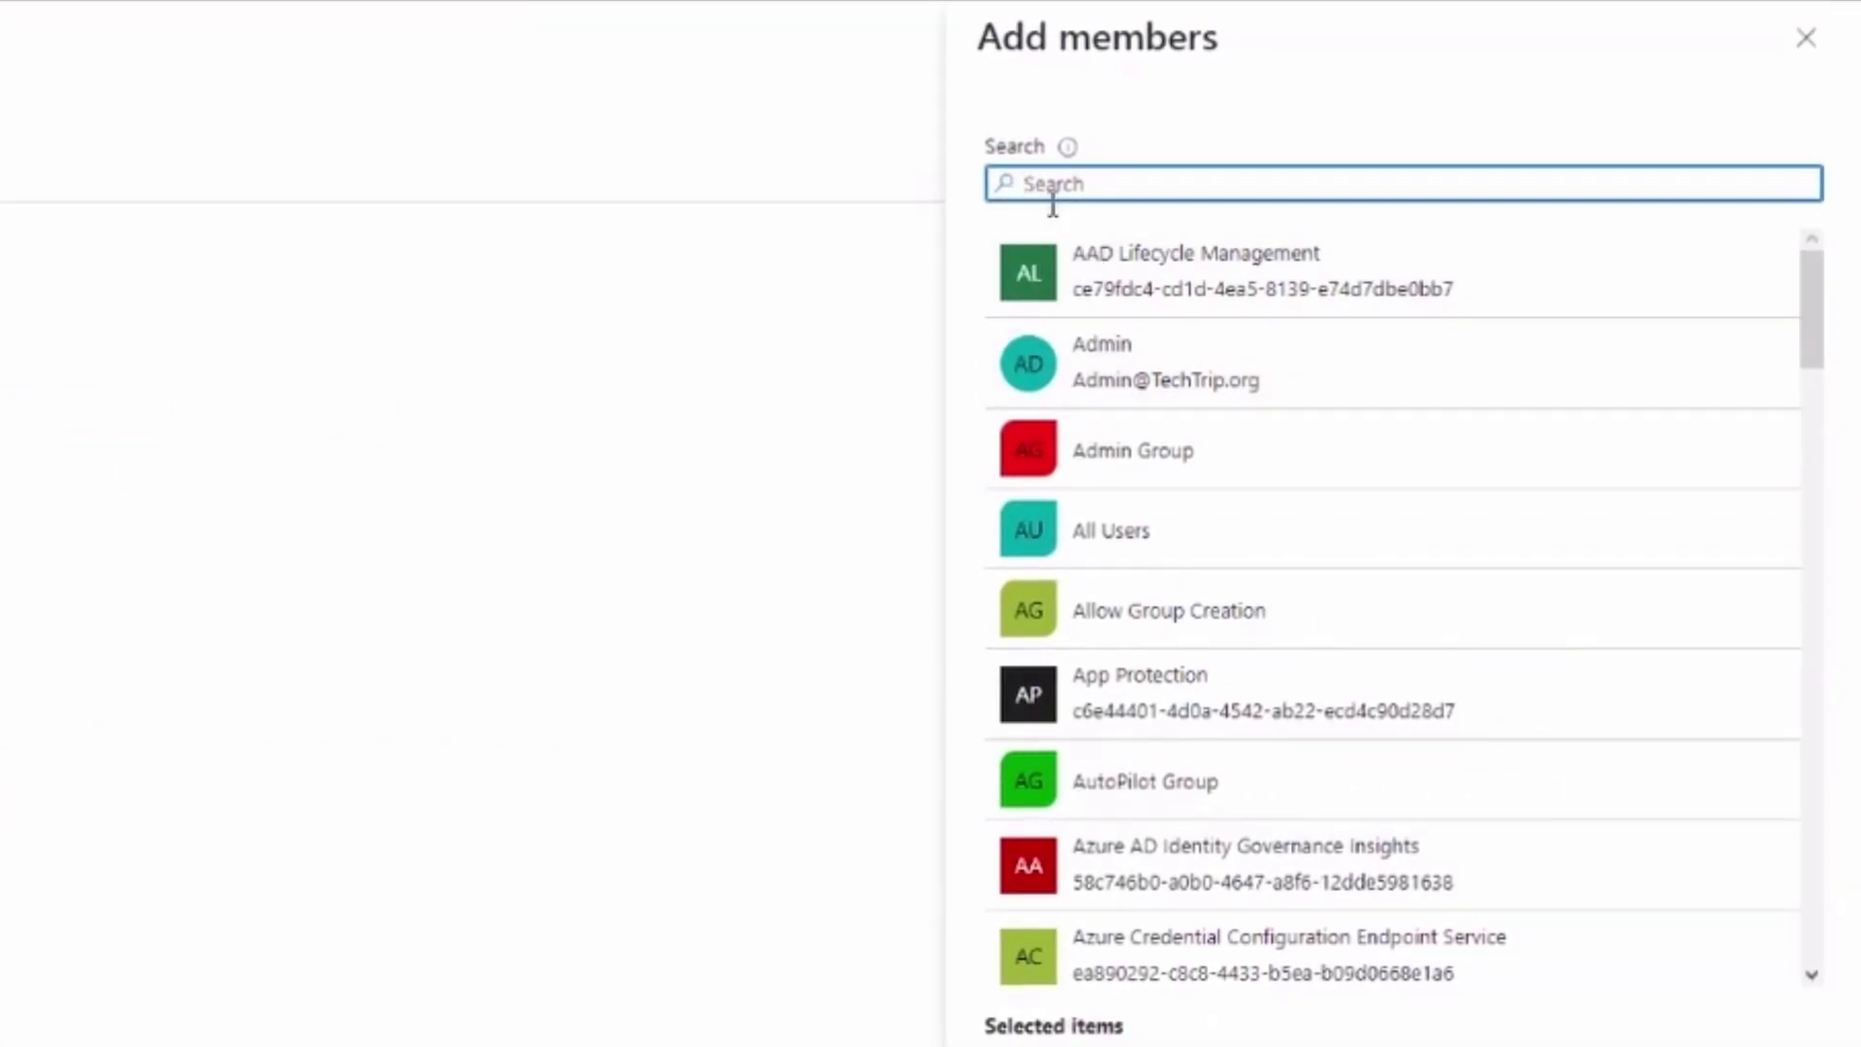
text(Jo)
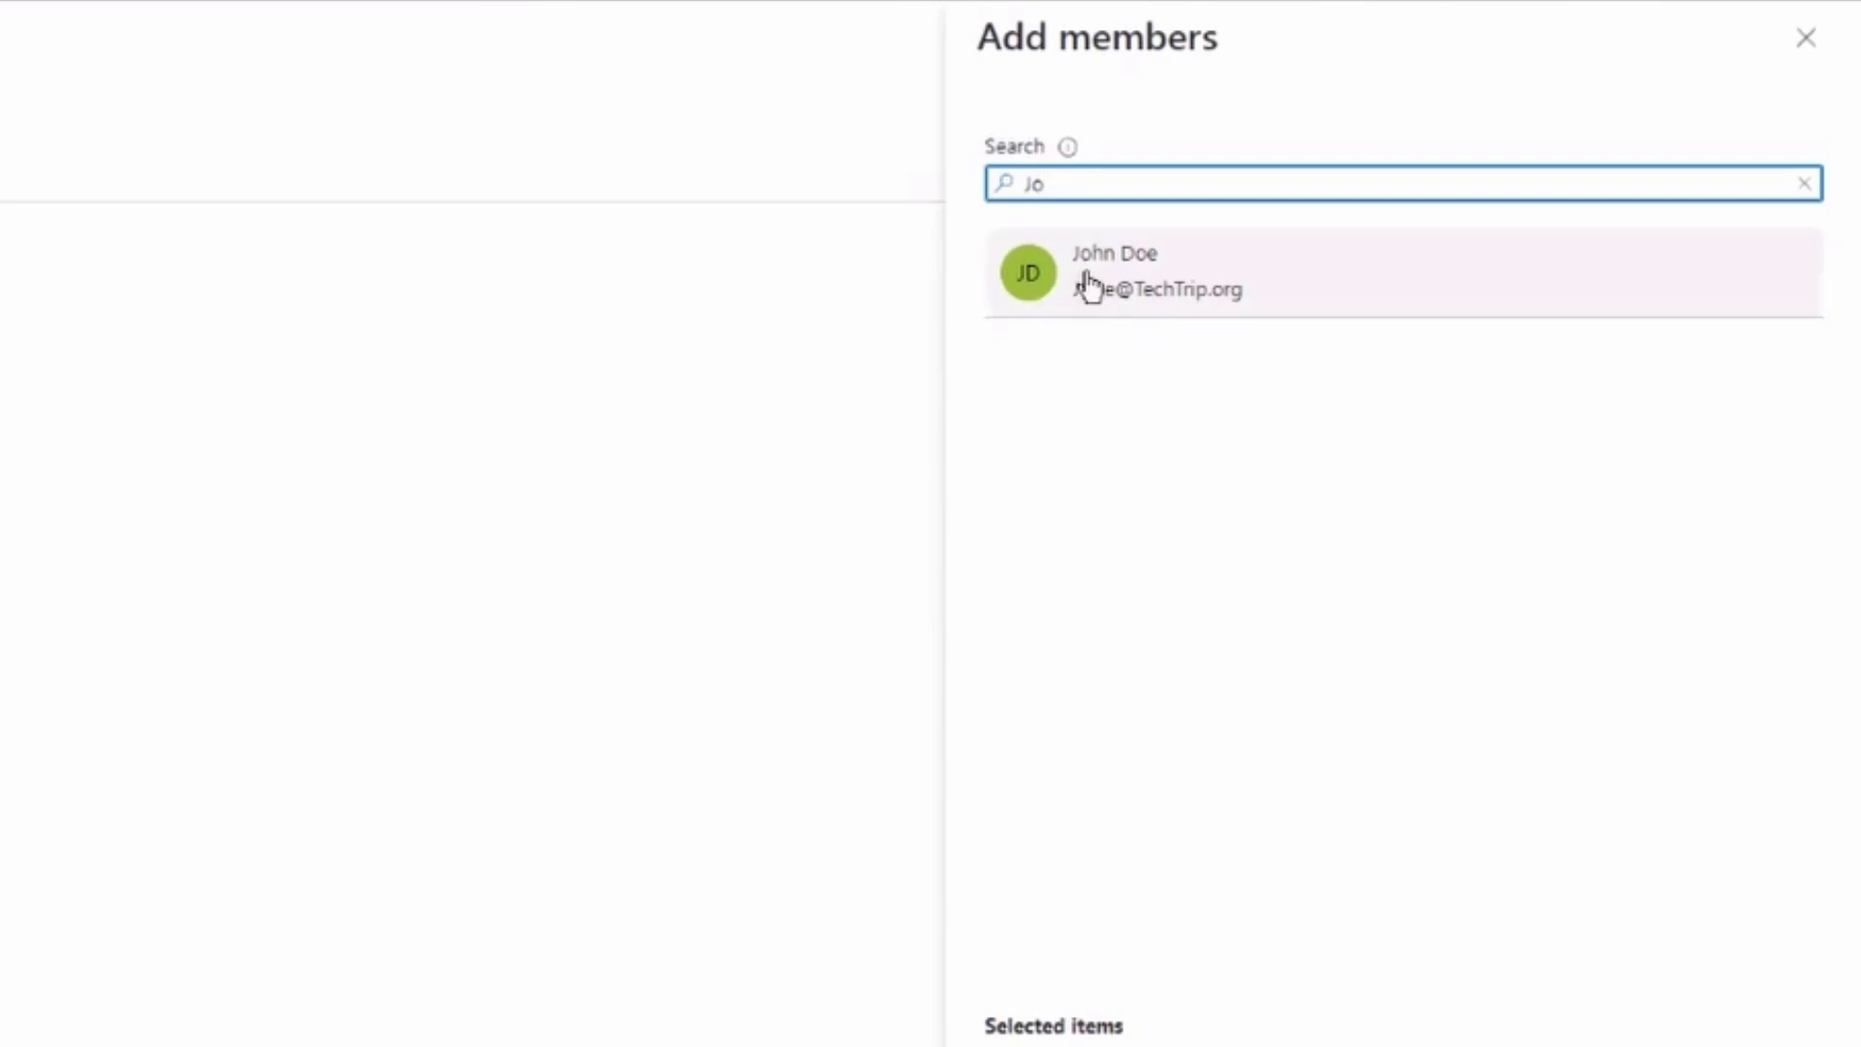
key(BackSpace)
key(BackSpace)
text(Cshin)
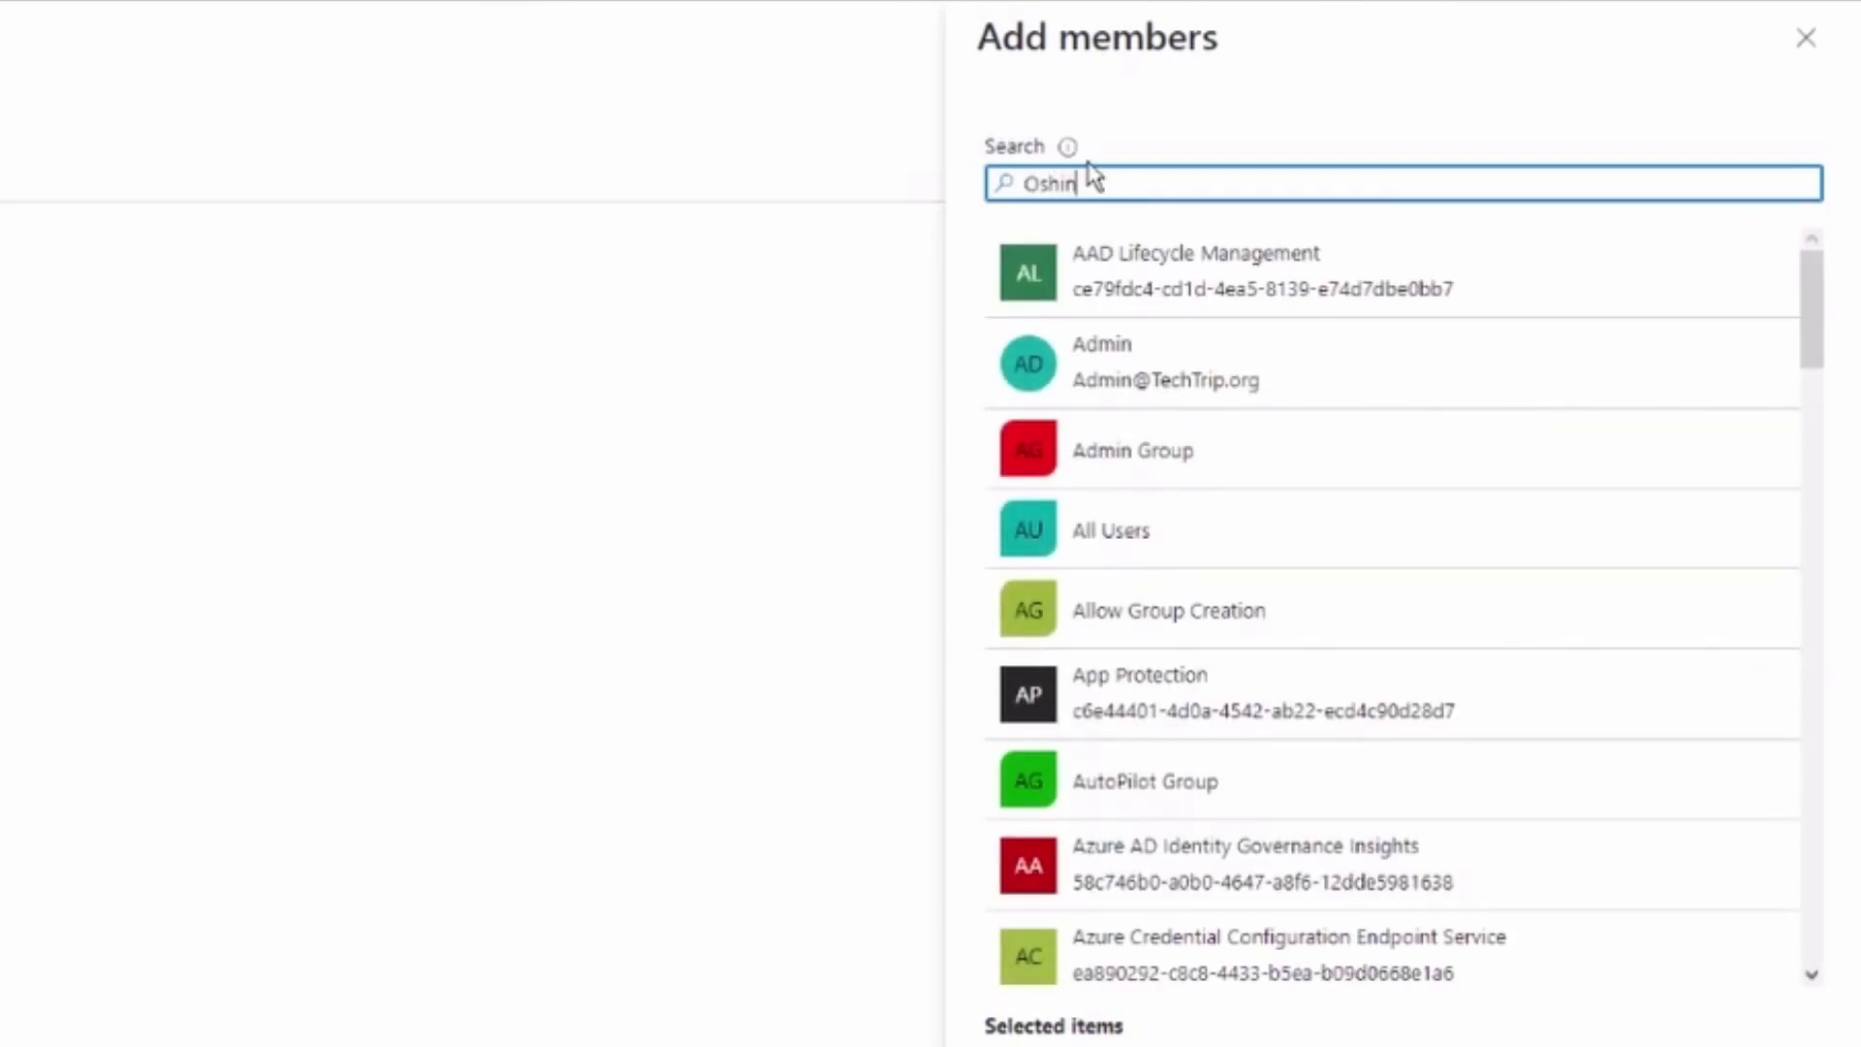
click(1132, 289)
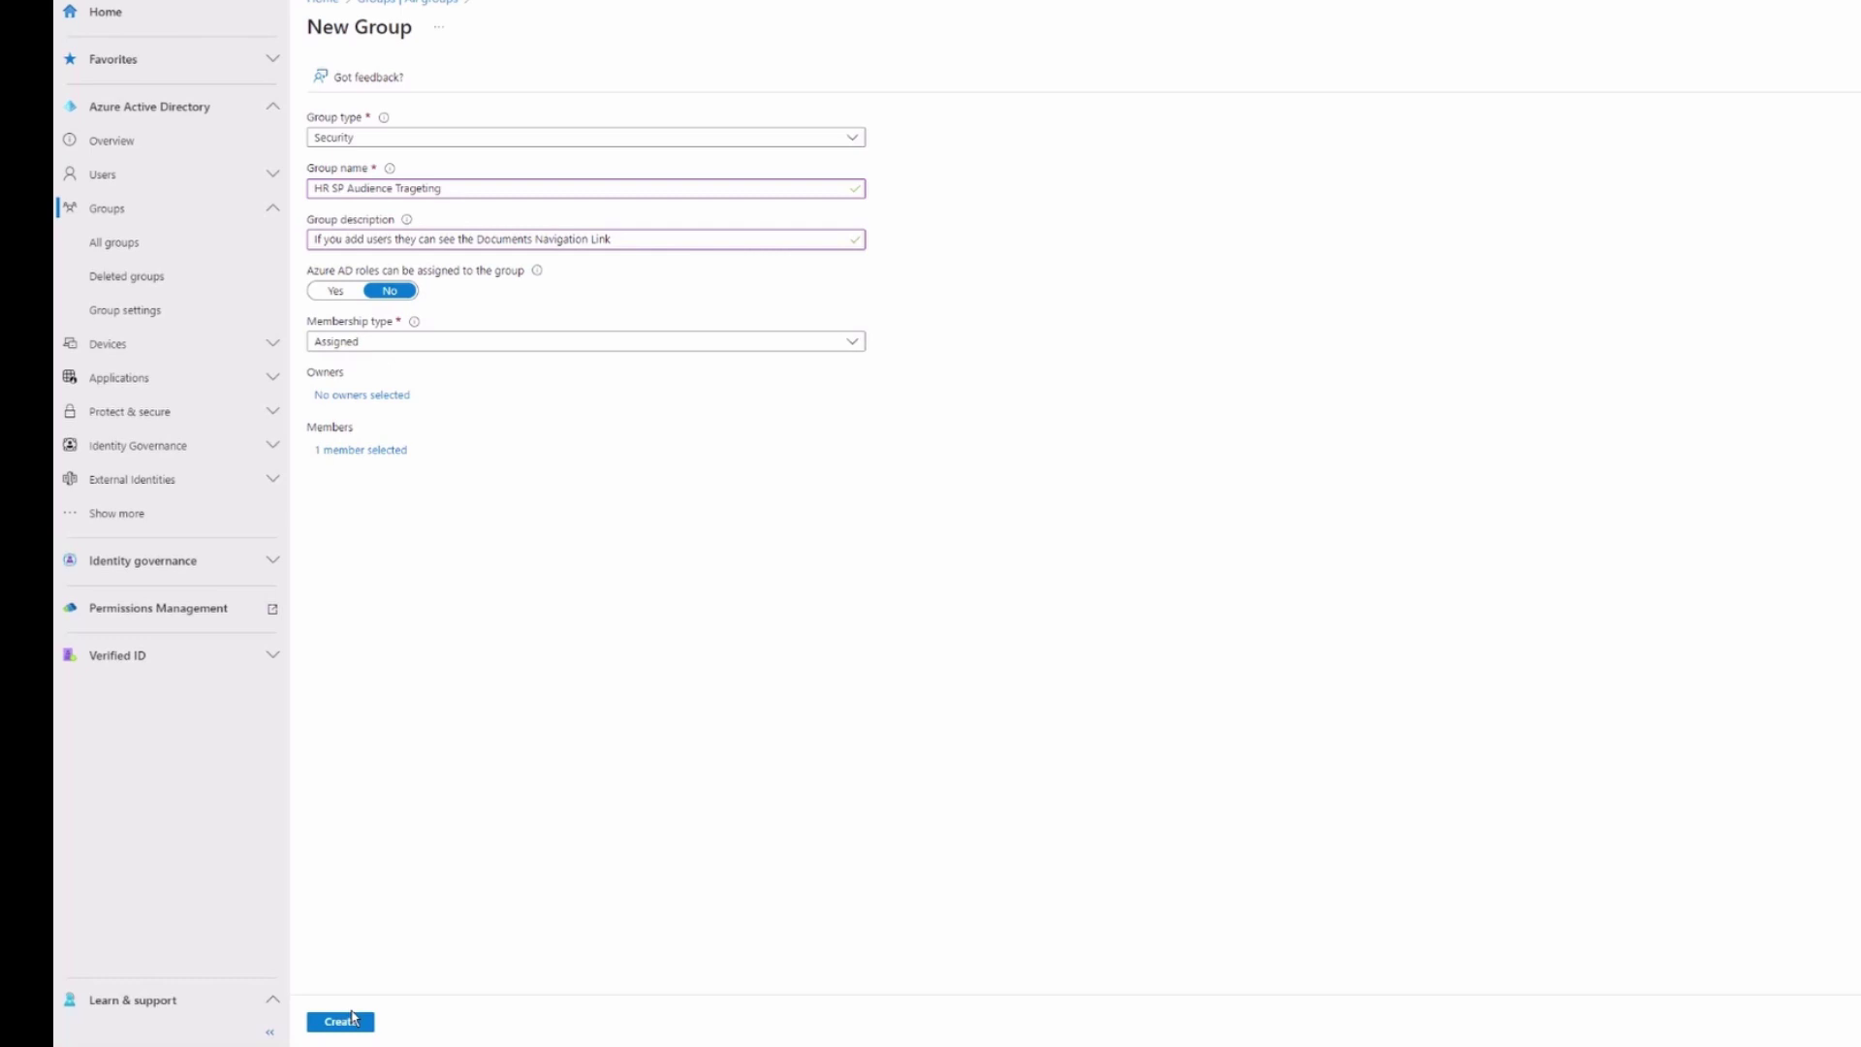
click(341, 1021)
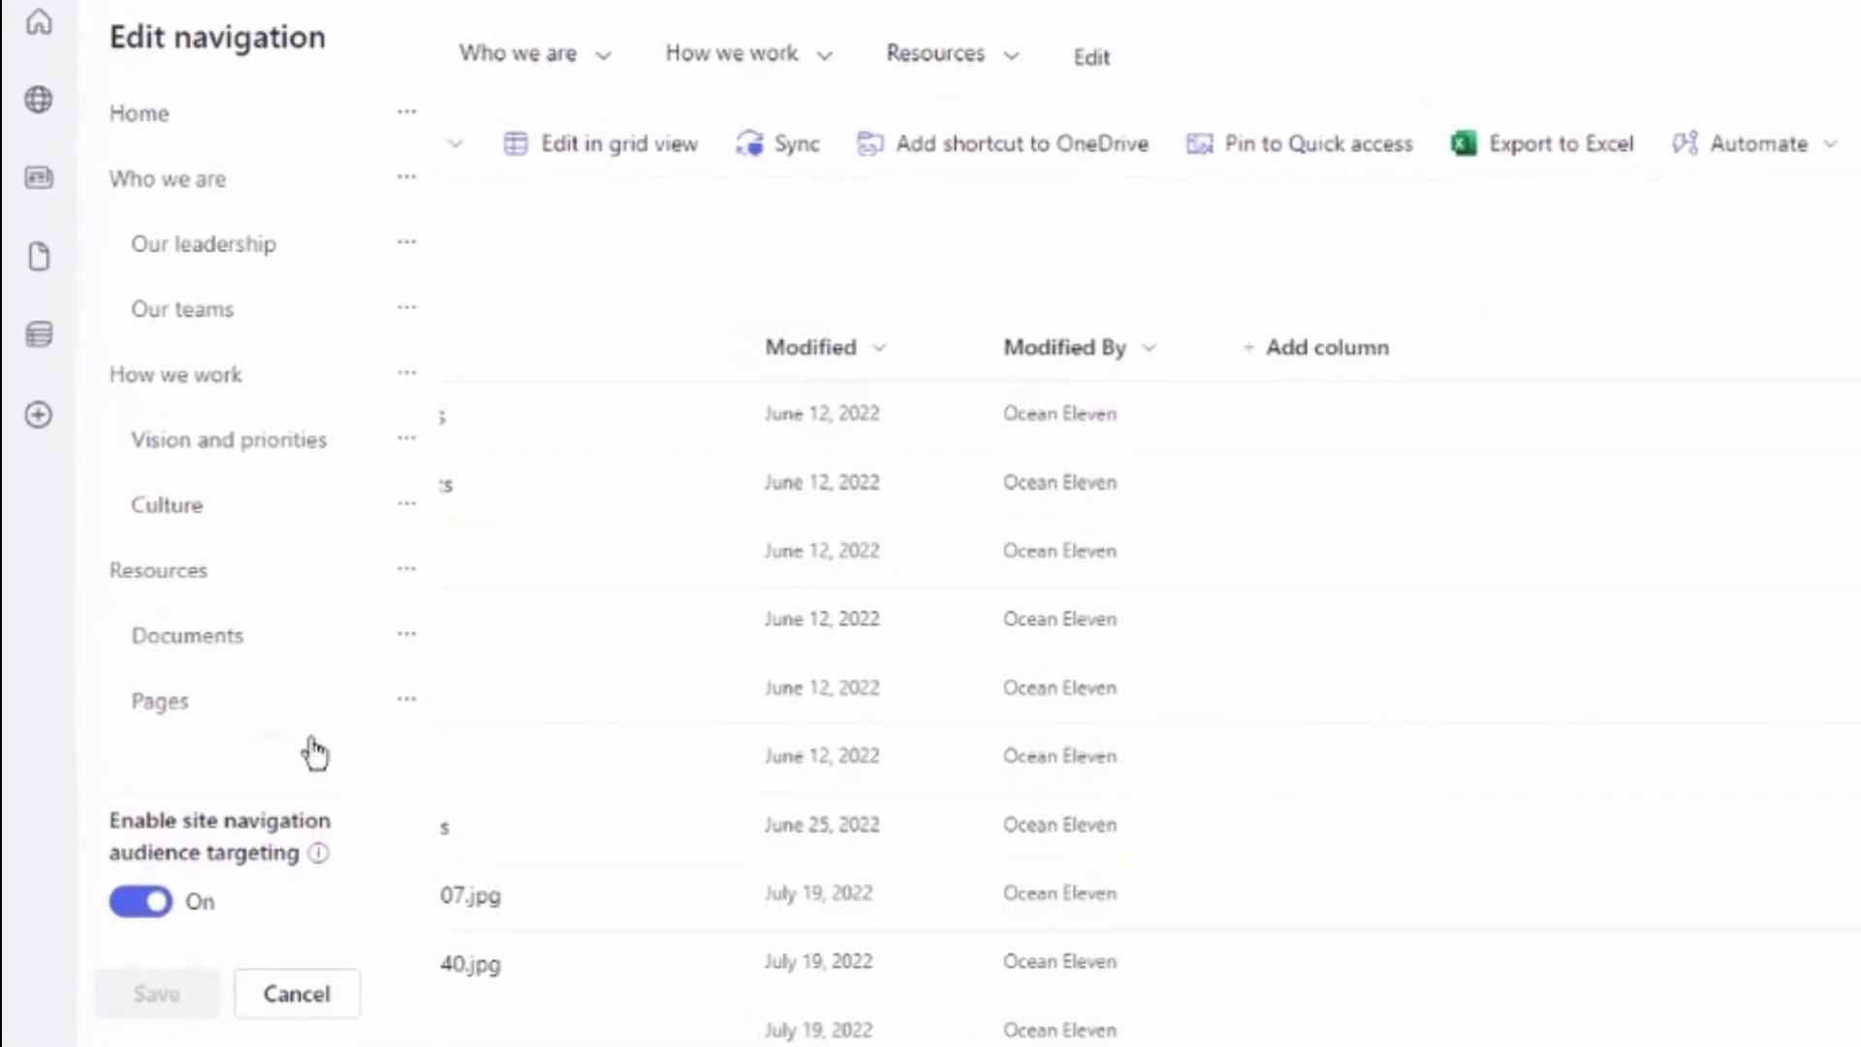
Step: Target the Documents link to the HR SP Audience Trageting group and save the navigation
click(413, 651)
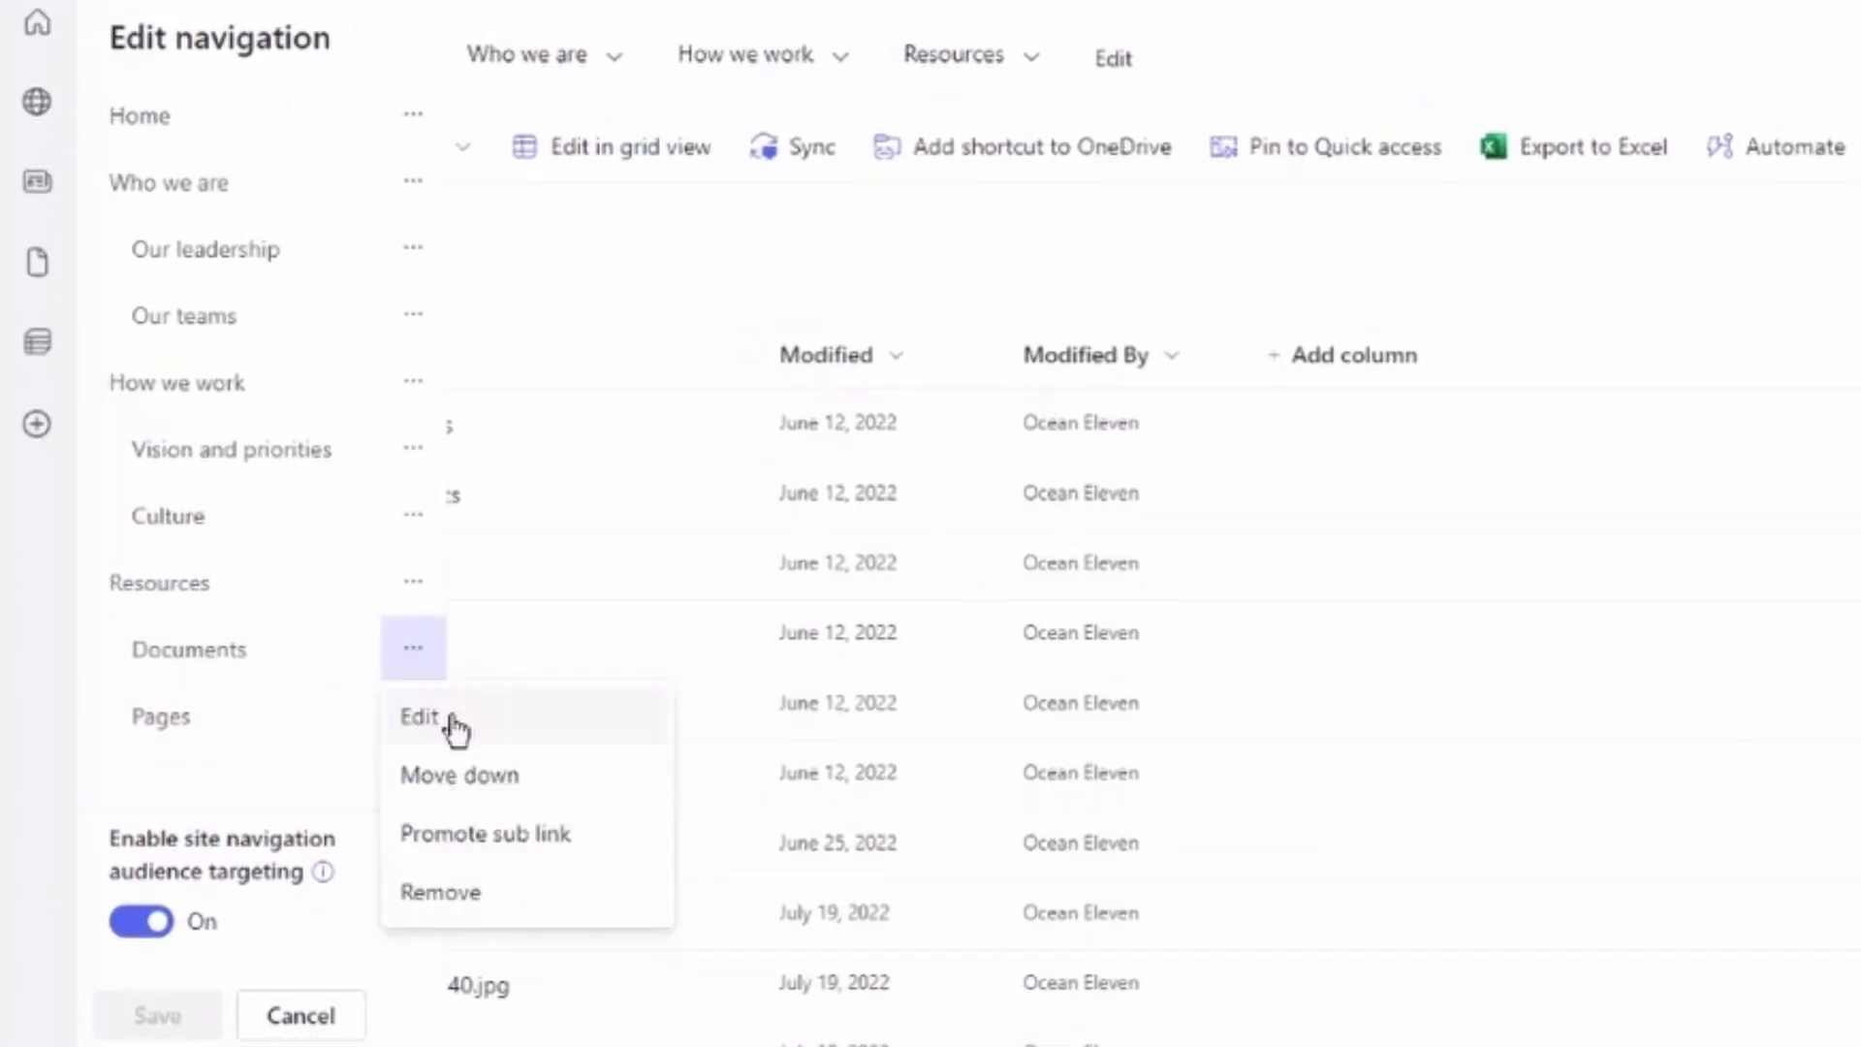
click(456, 722)
click(654, 833)
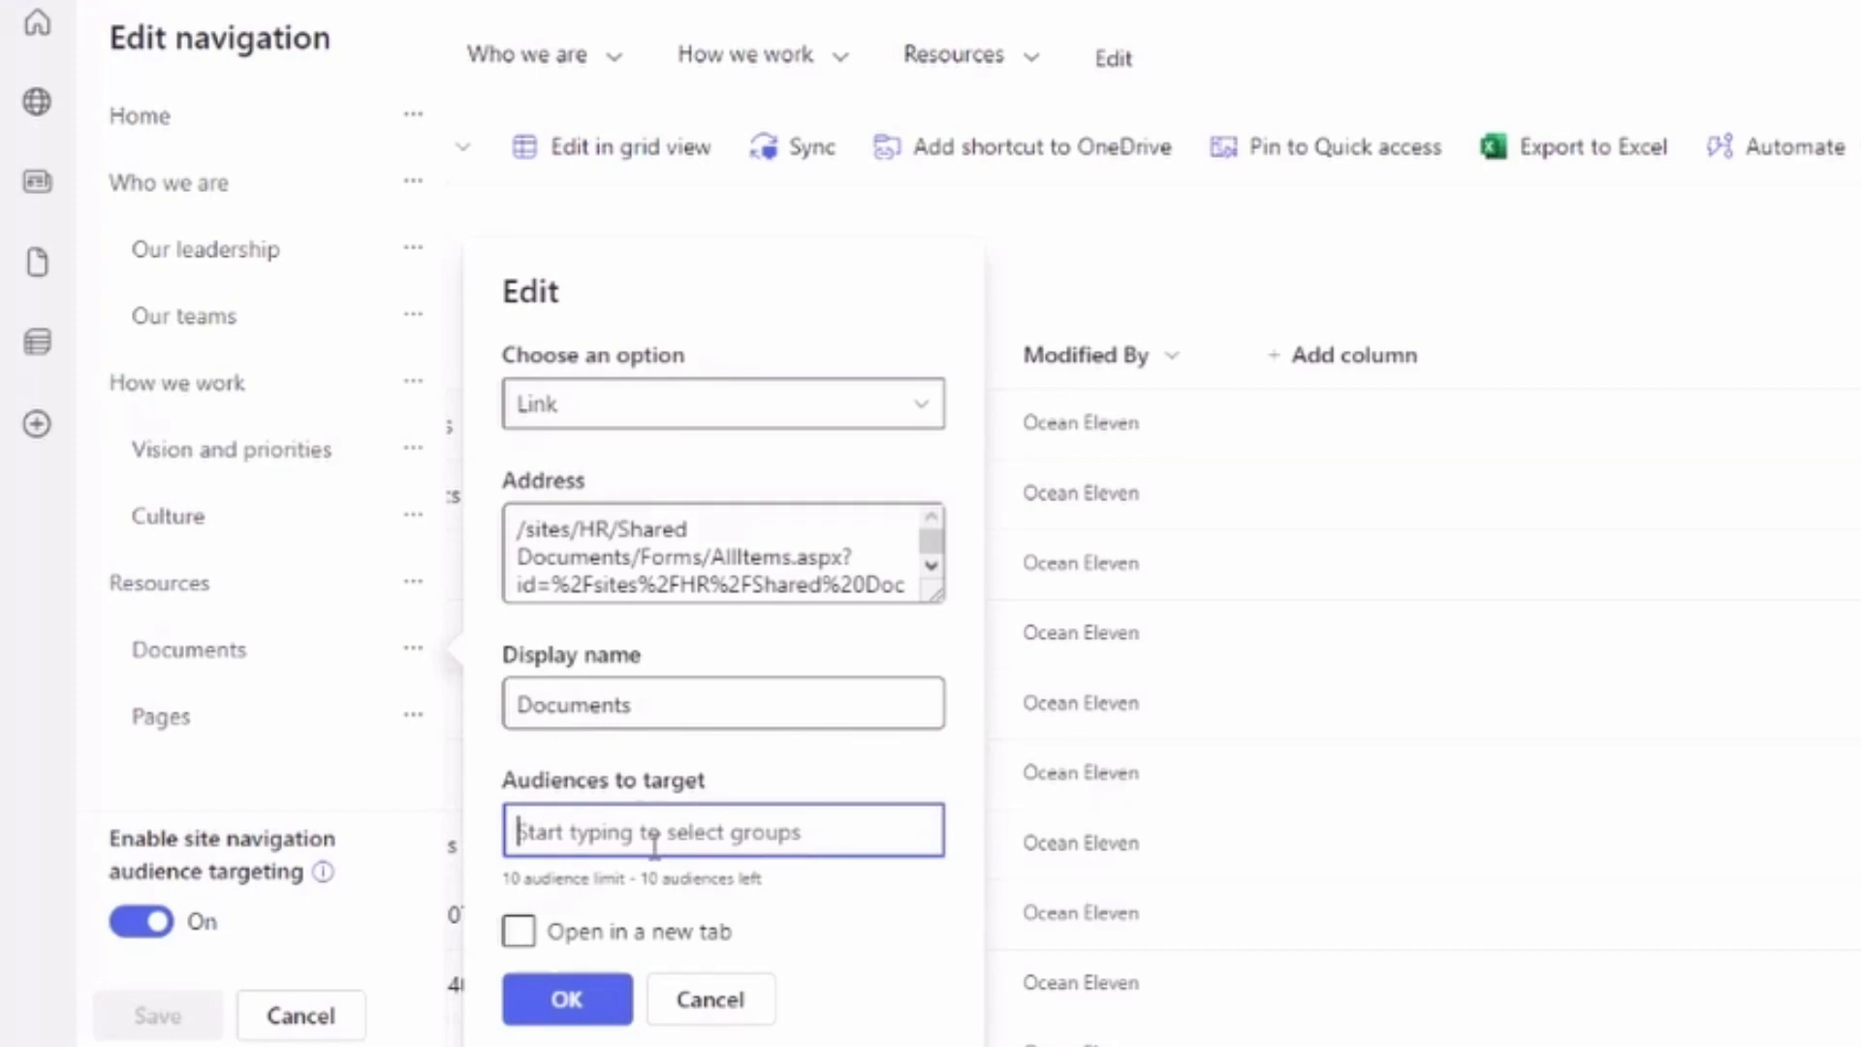
text(HR)
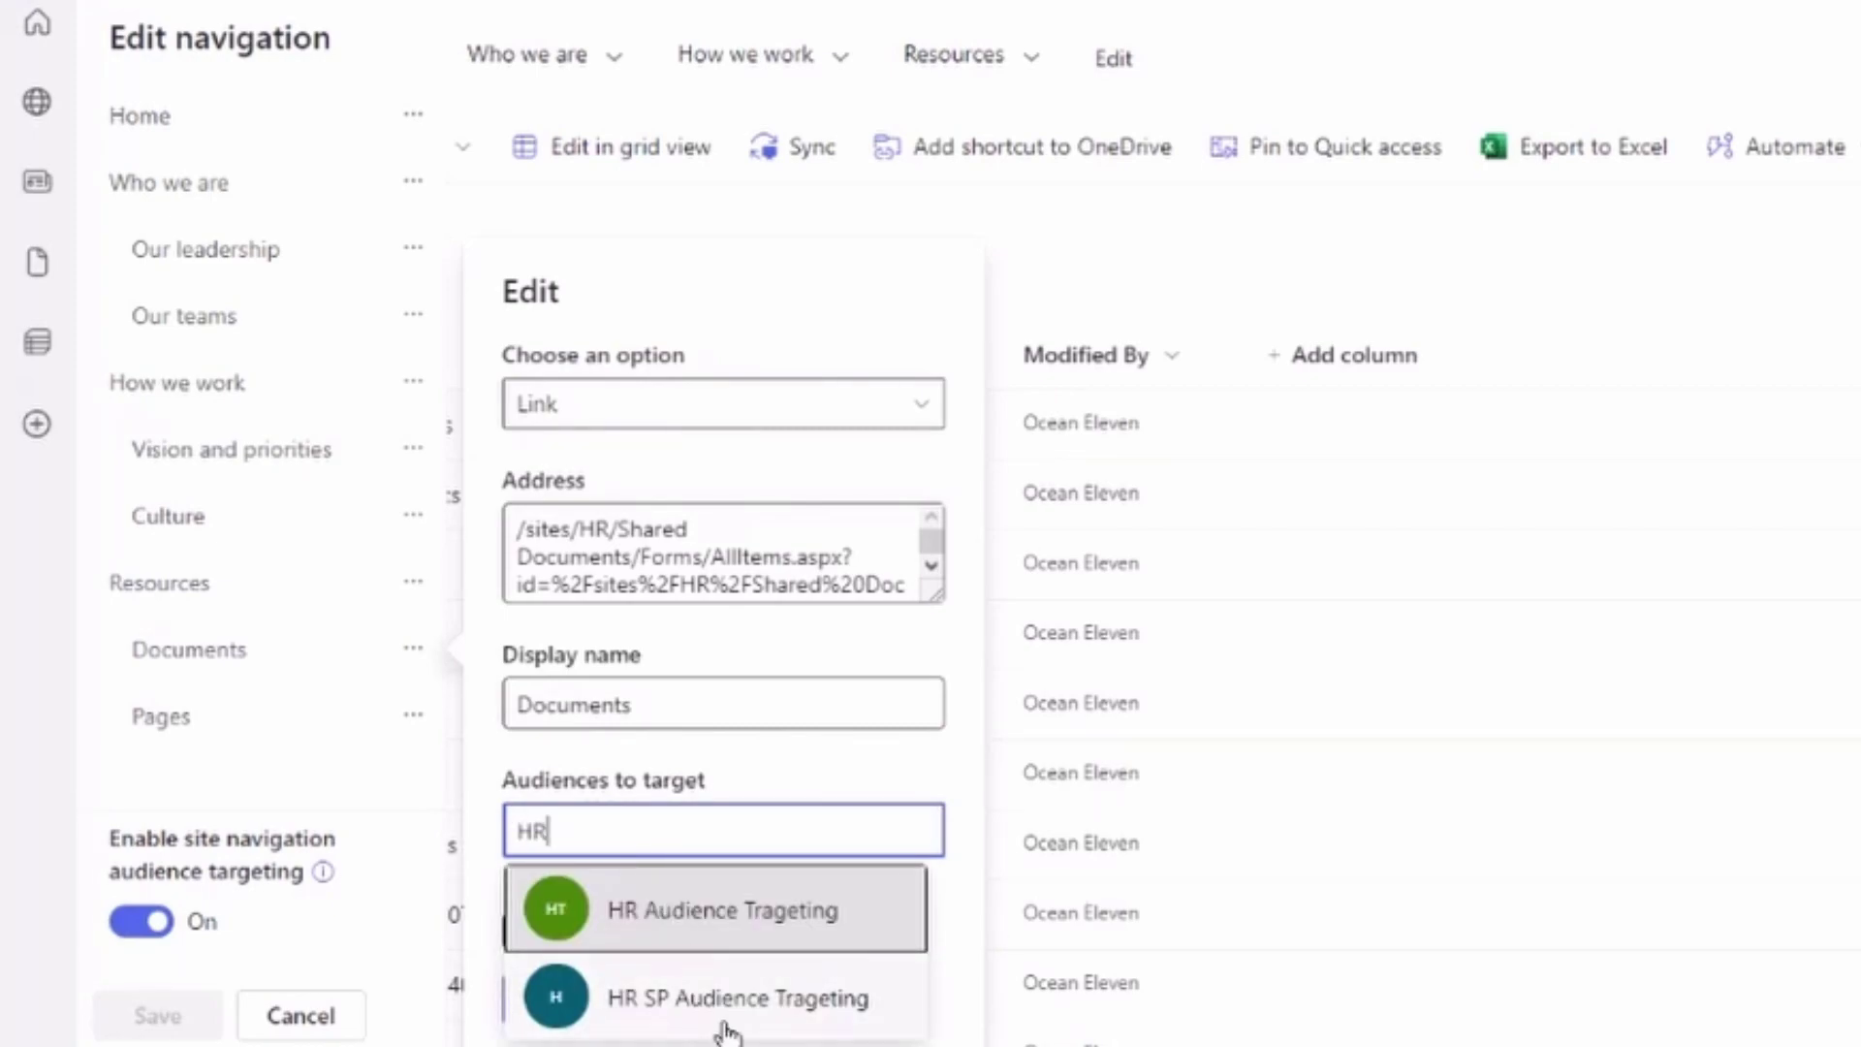
click(812, 1025)
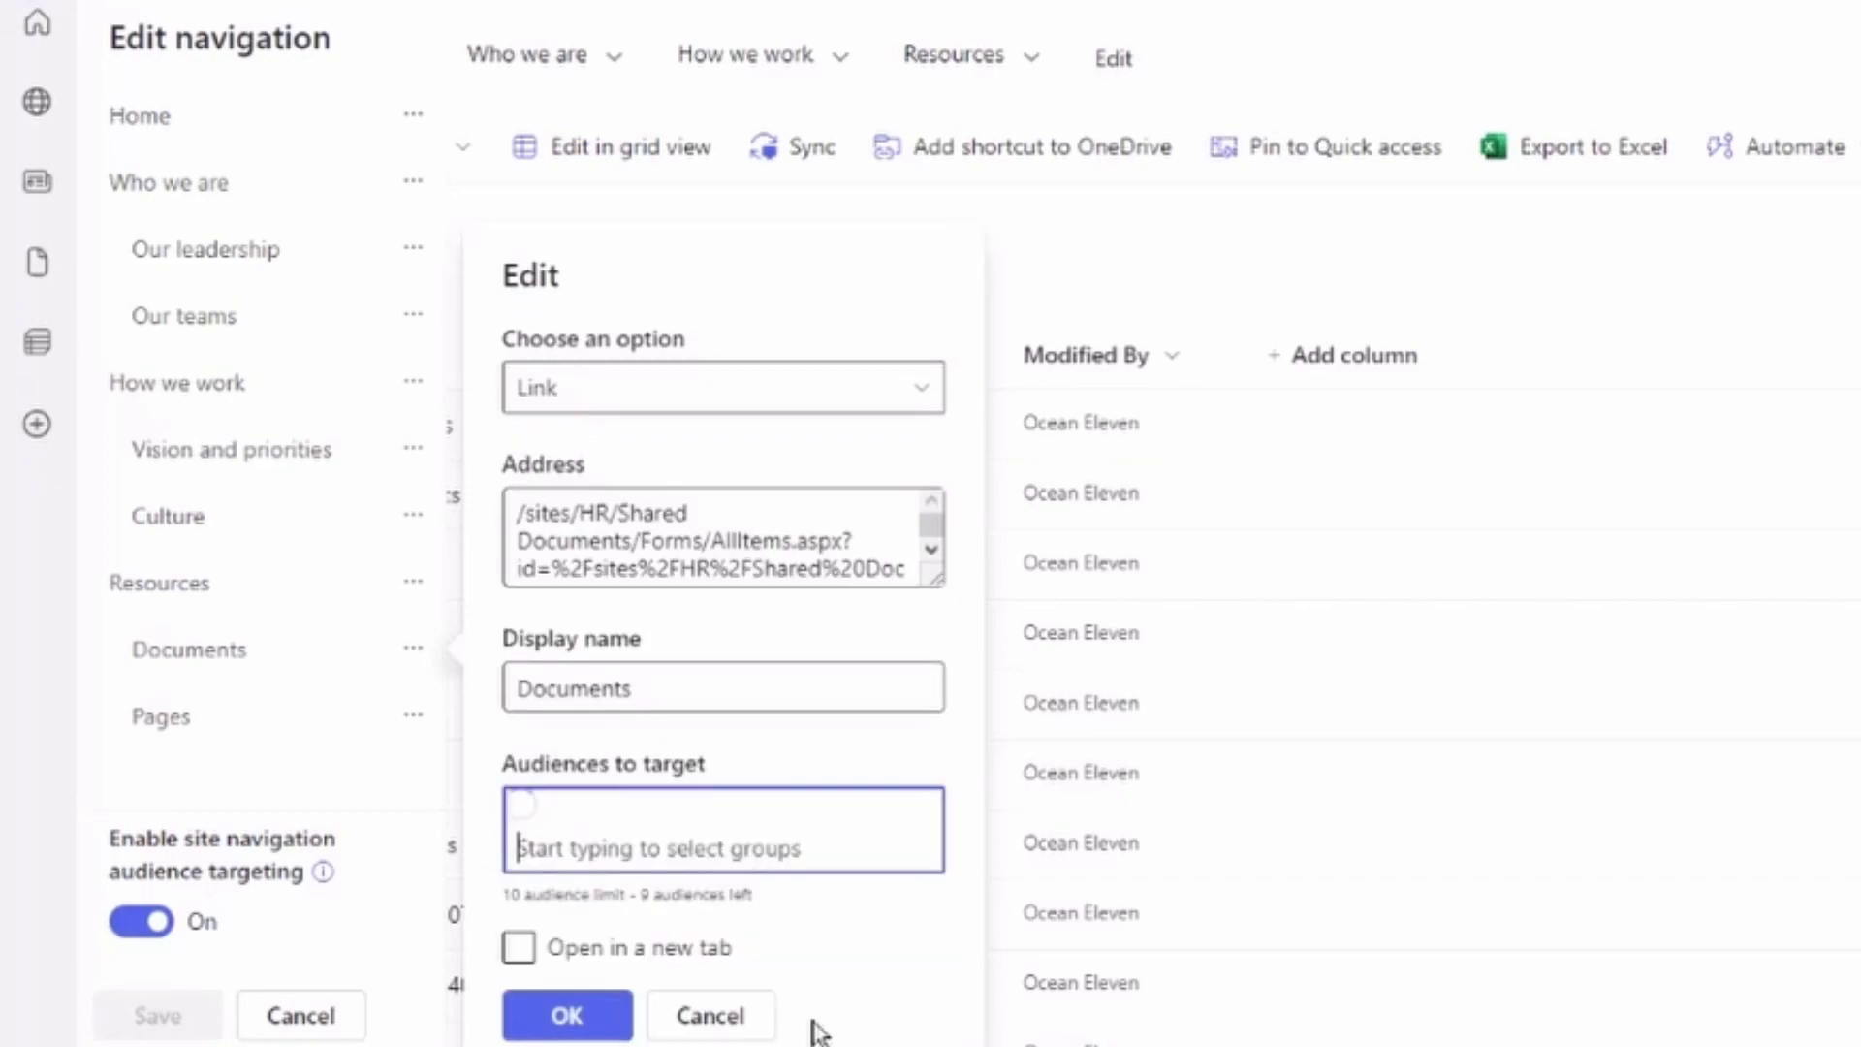
click(568, 1026)
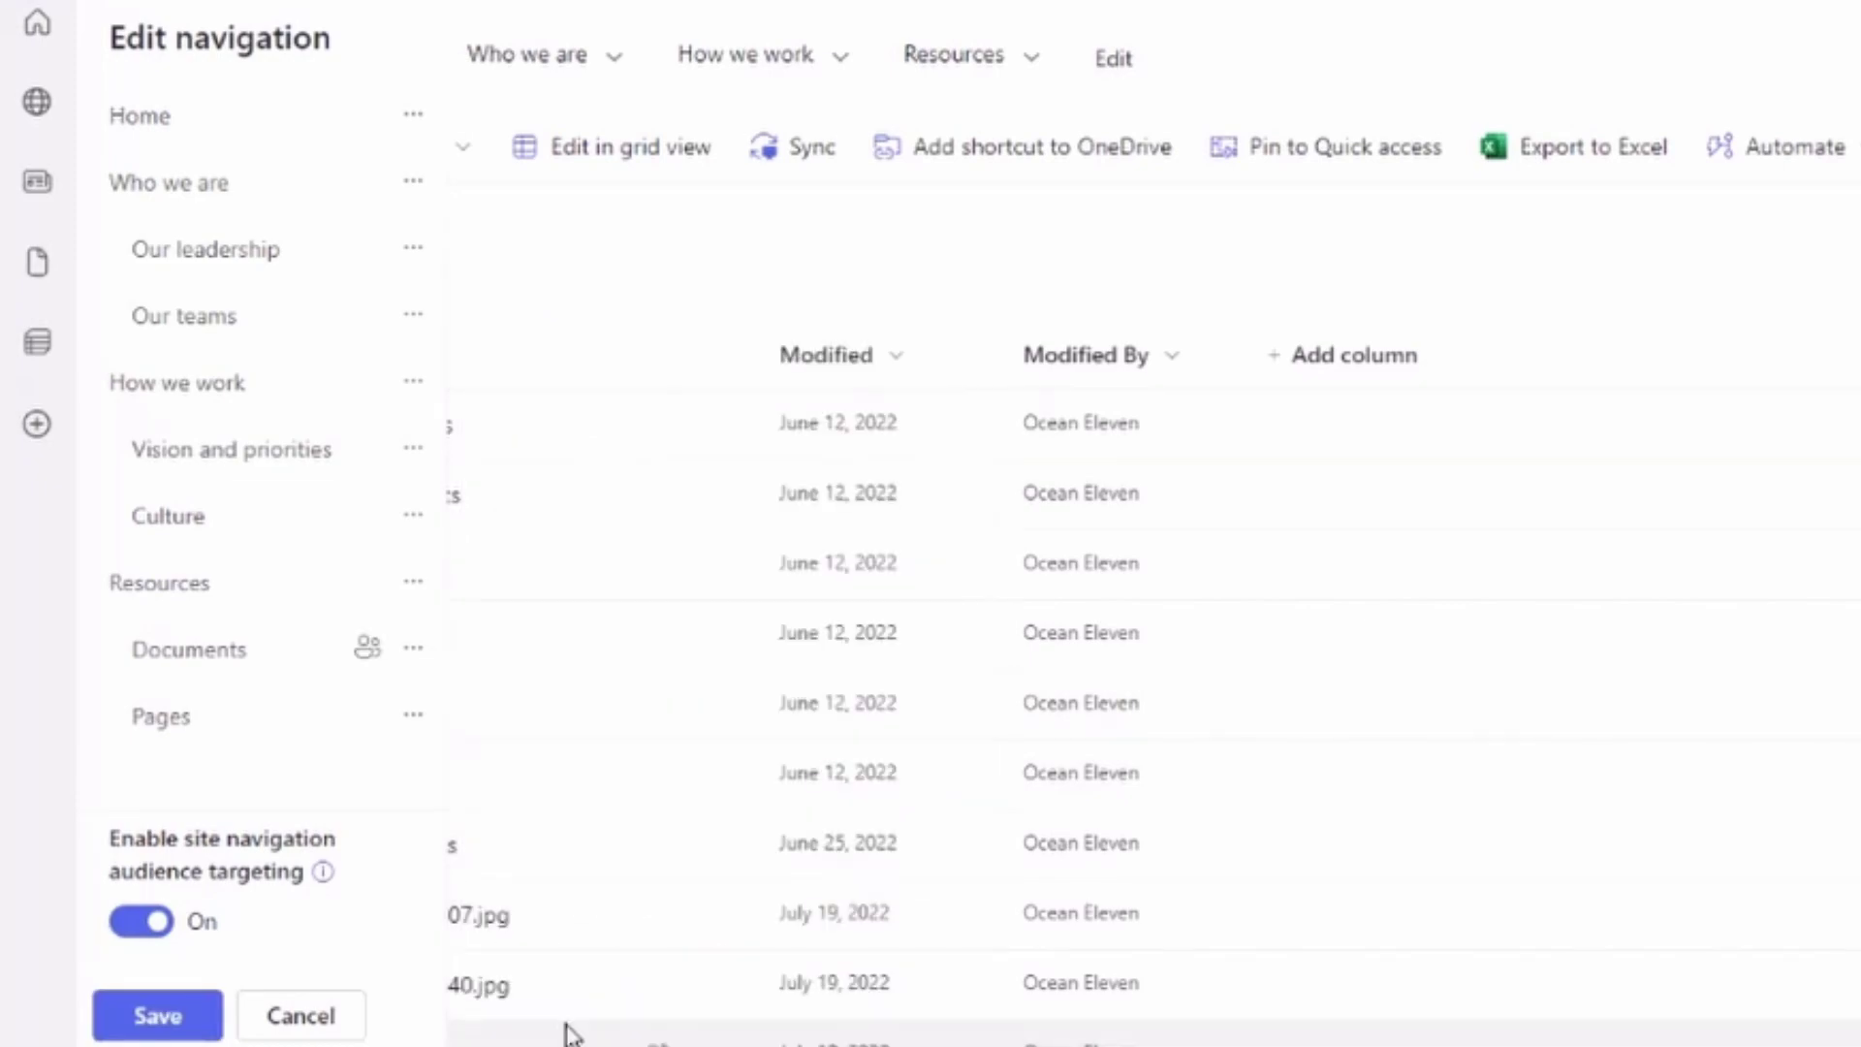
click(155, 1016)
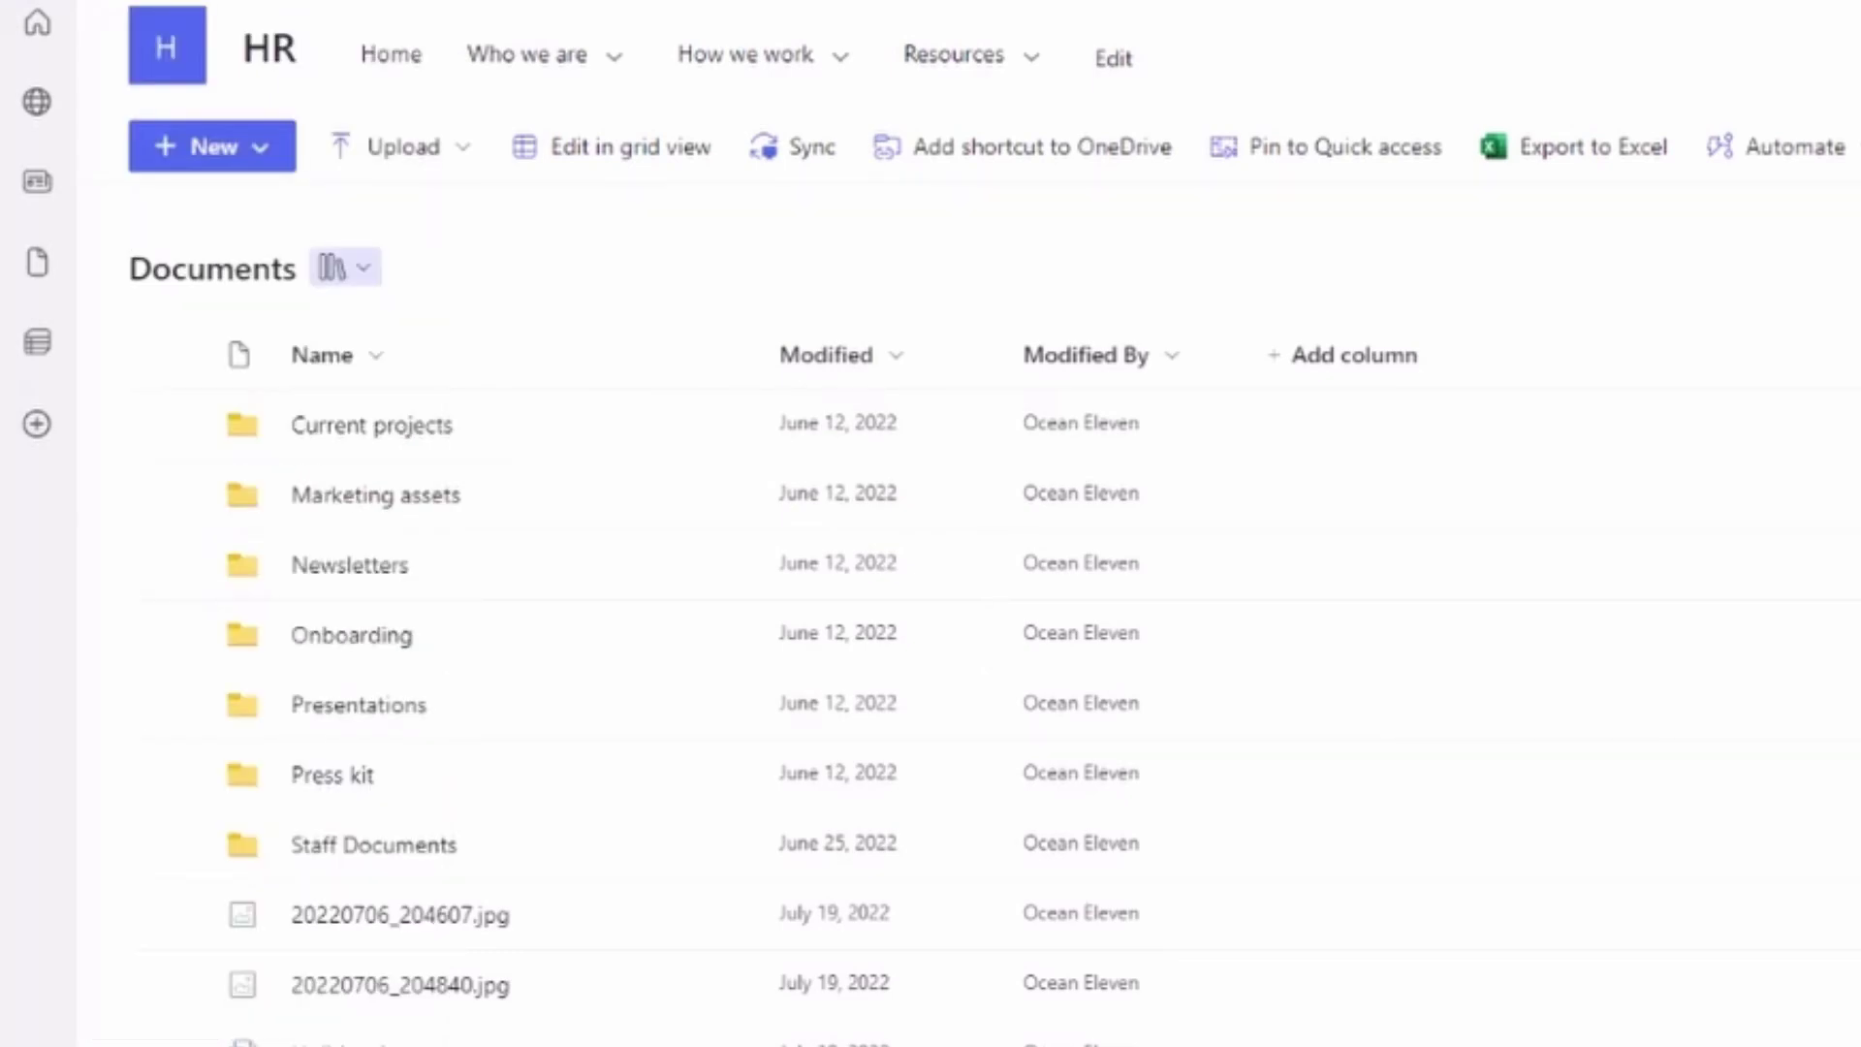
Step: Switch to the other TechTrip.org account and sign in with its password
click(1840, 72)
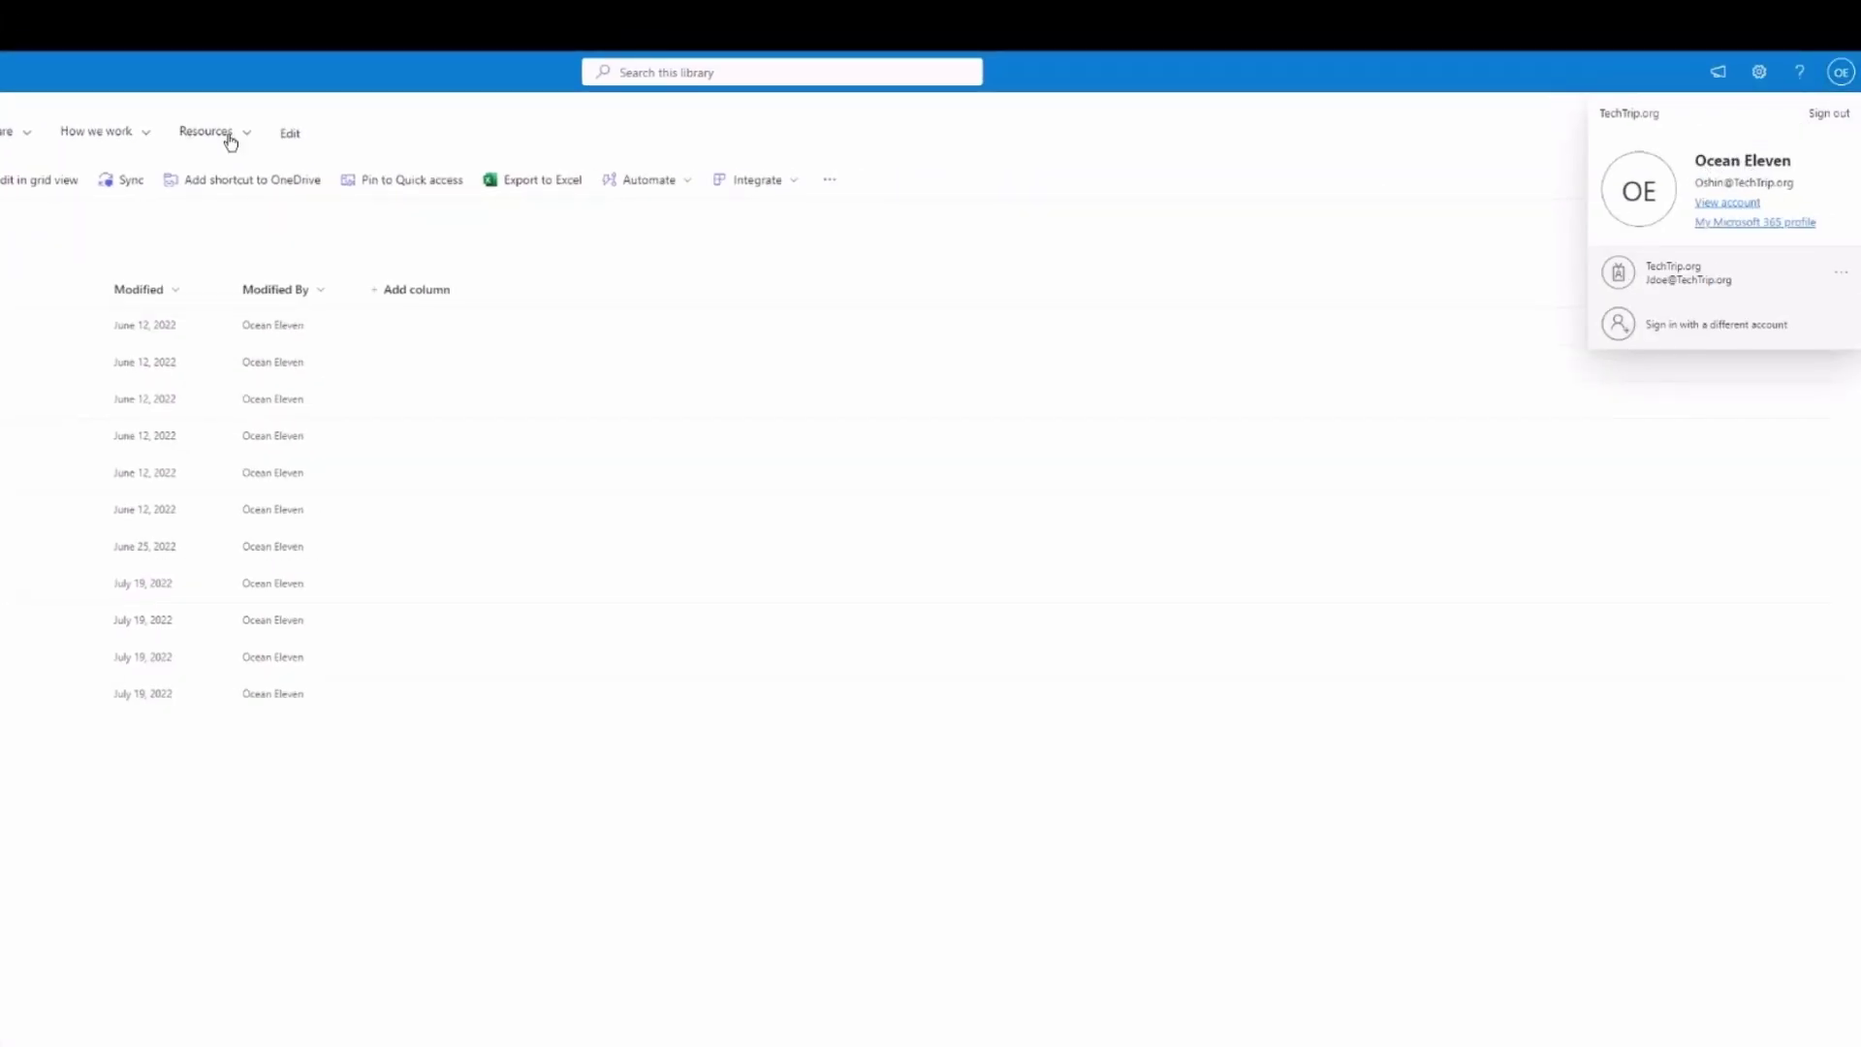
click(231, 143)
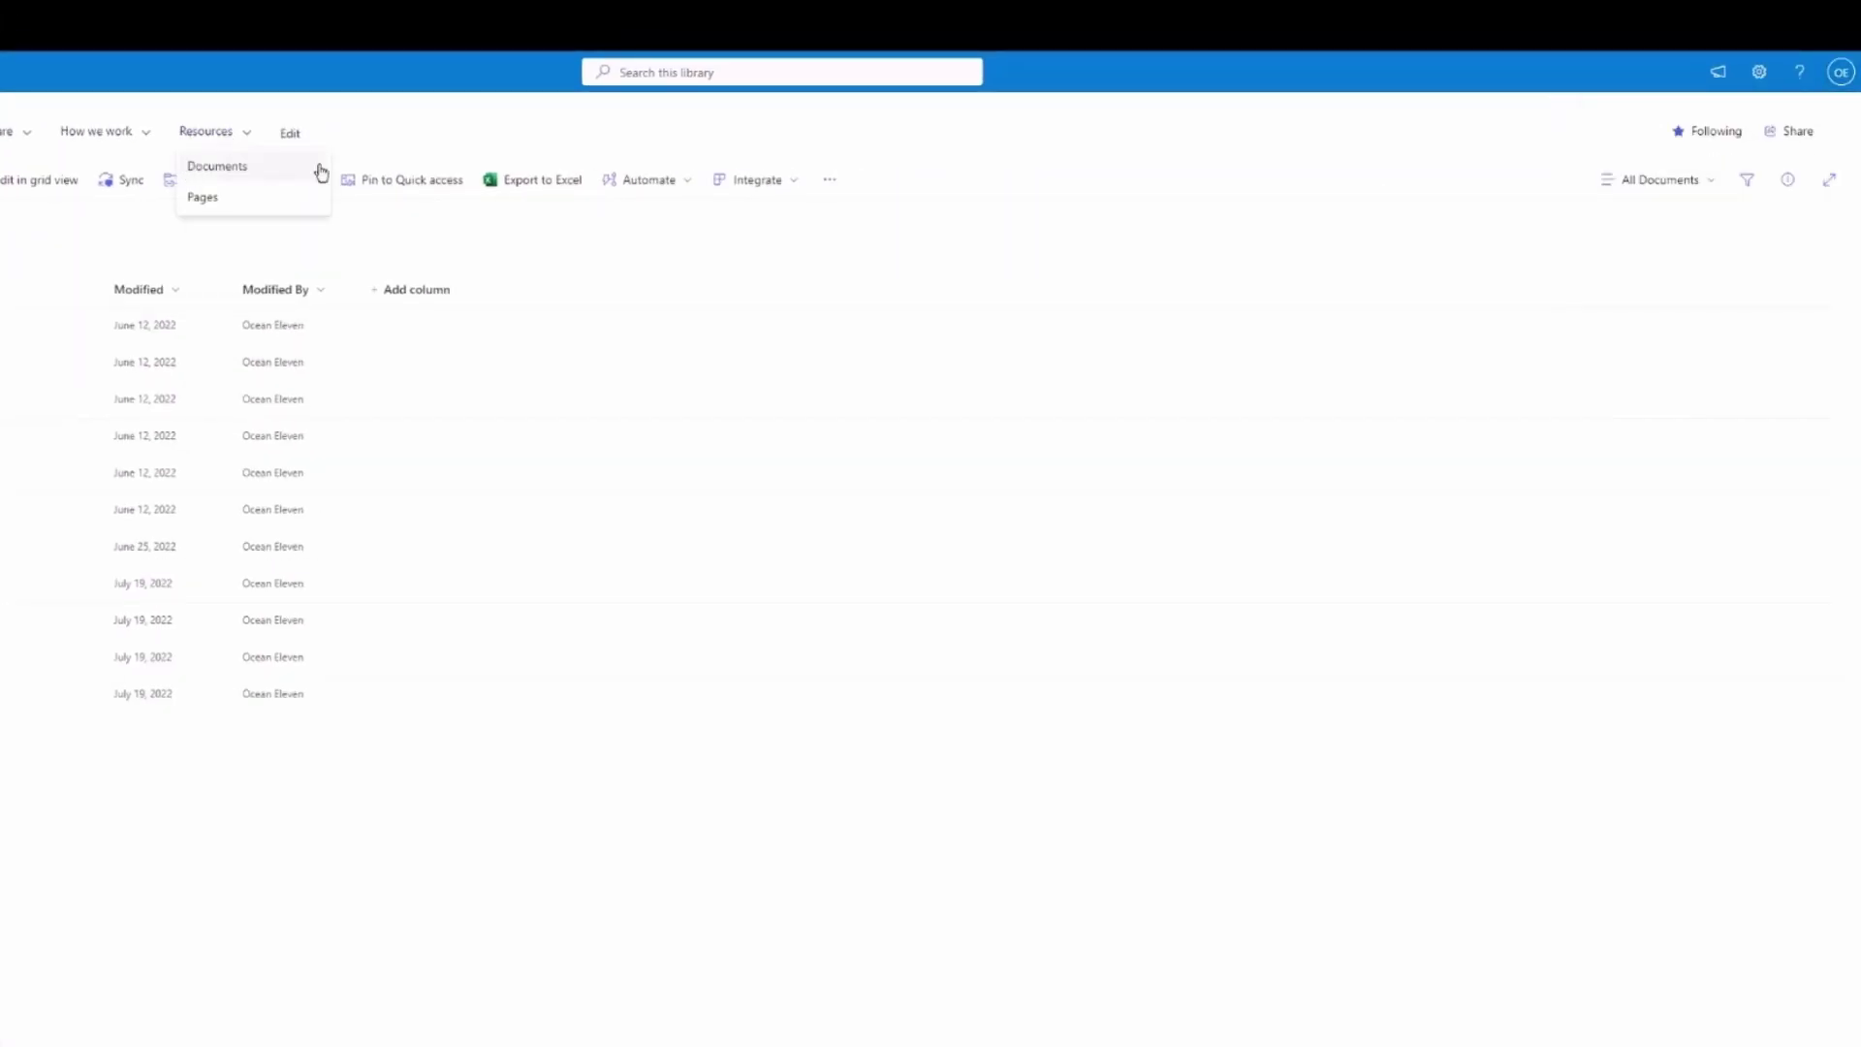
click(1835, 83)
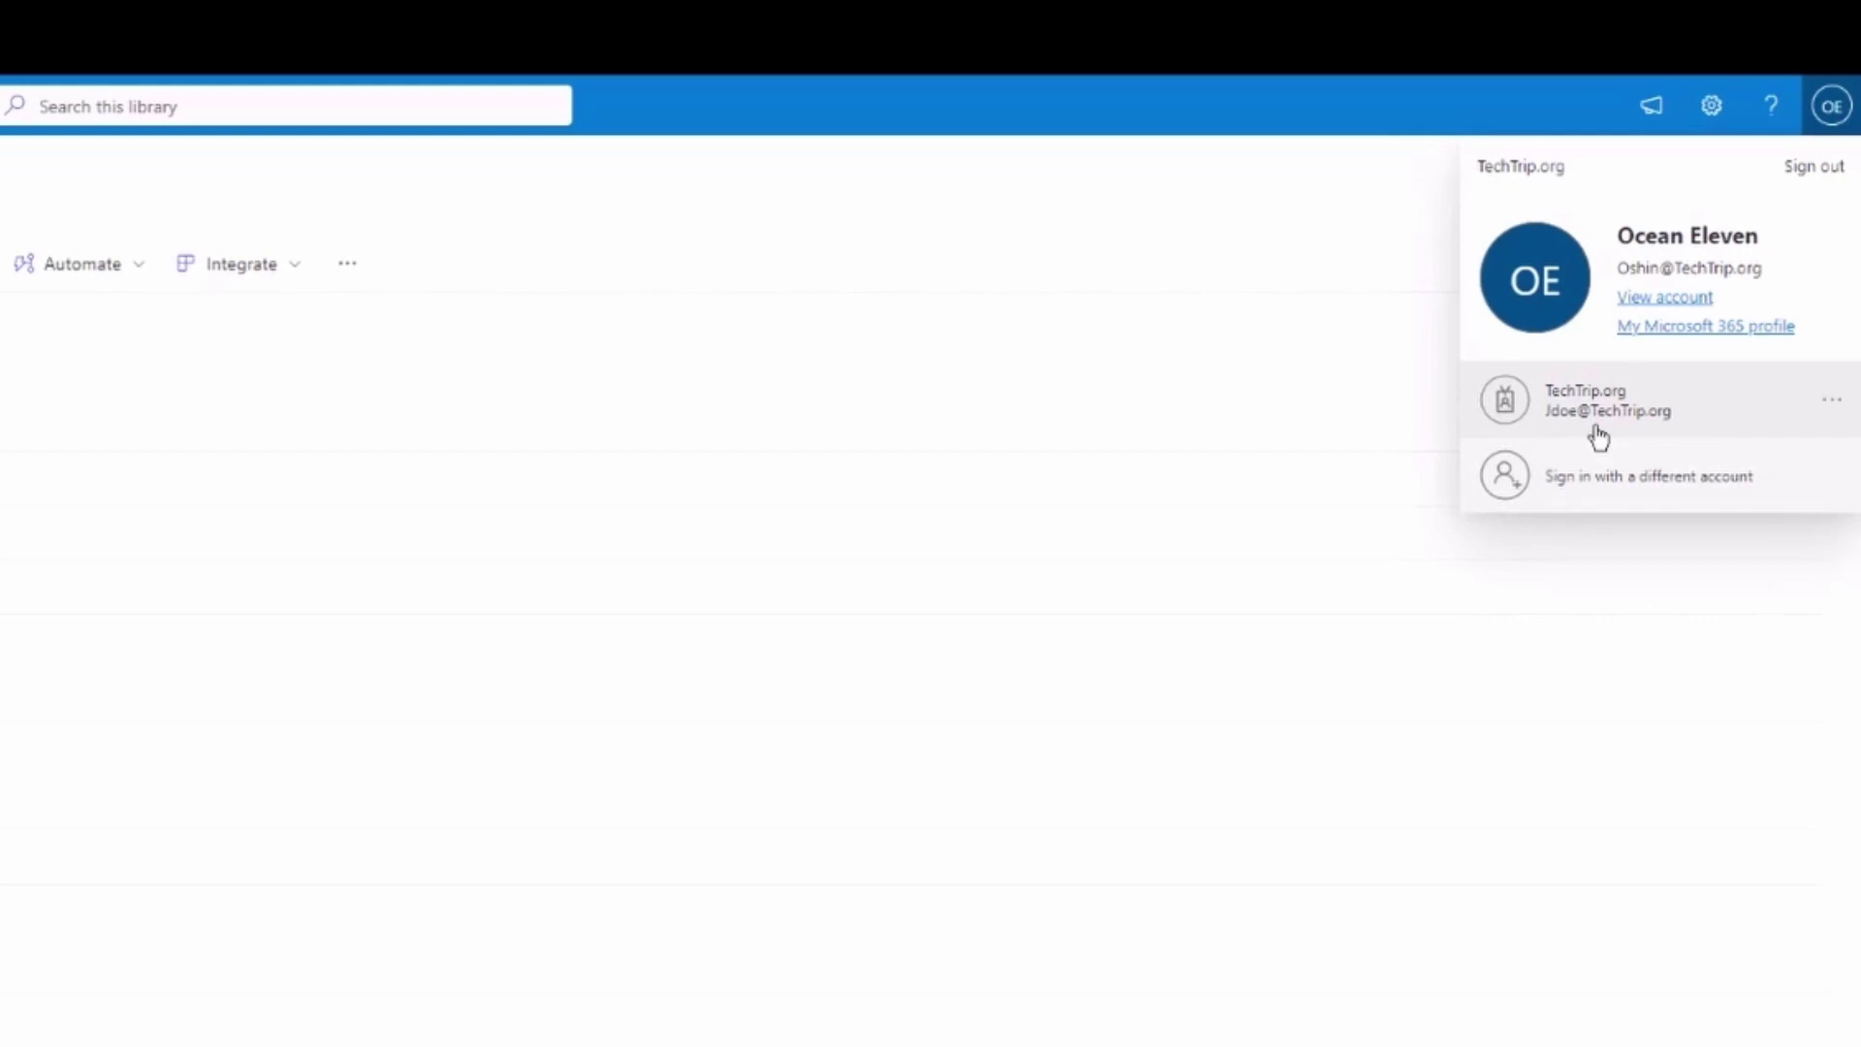
click(1598, 438)
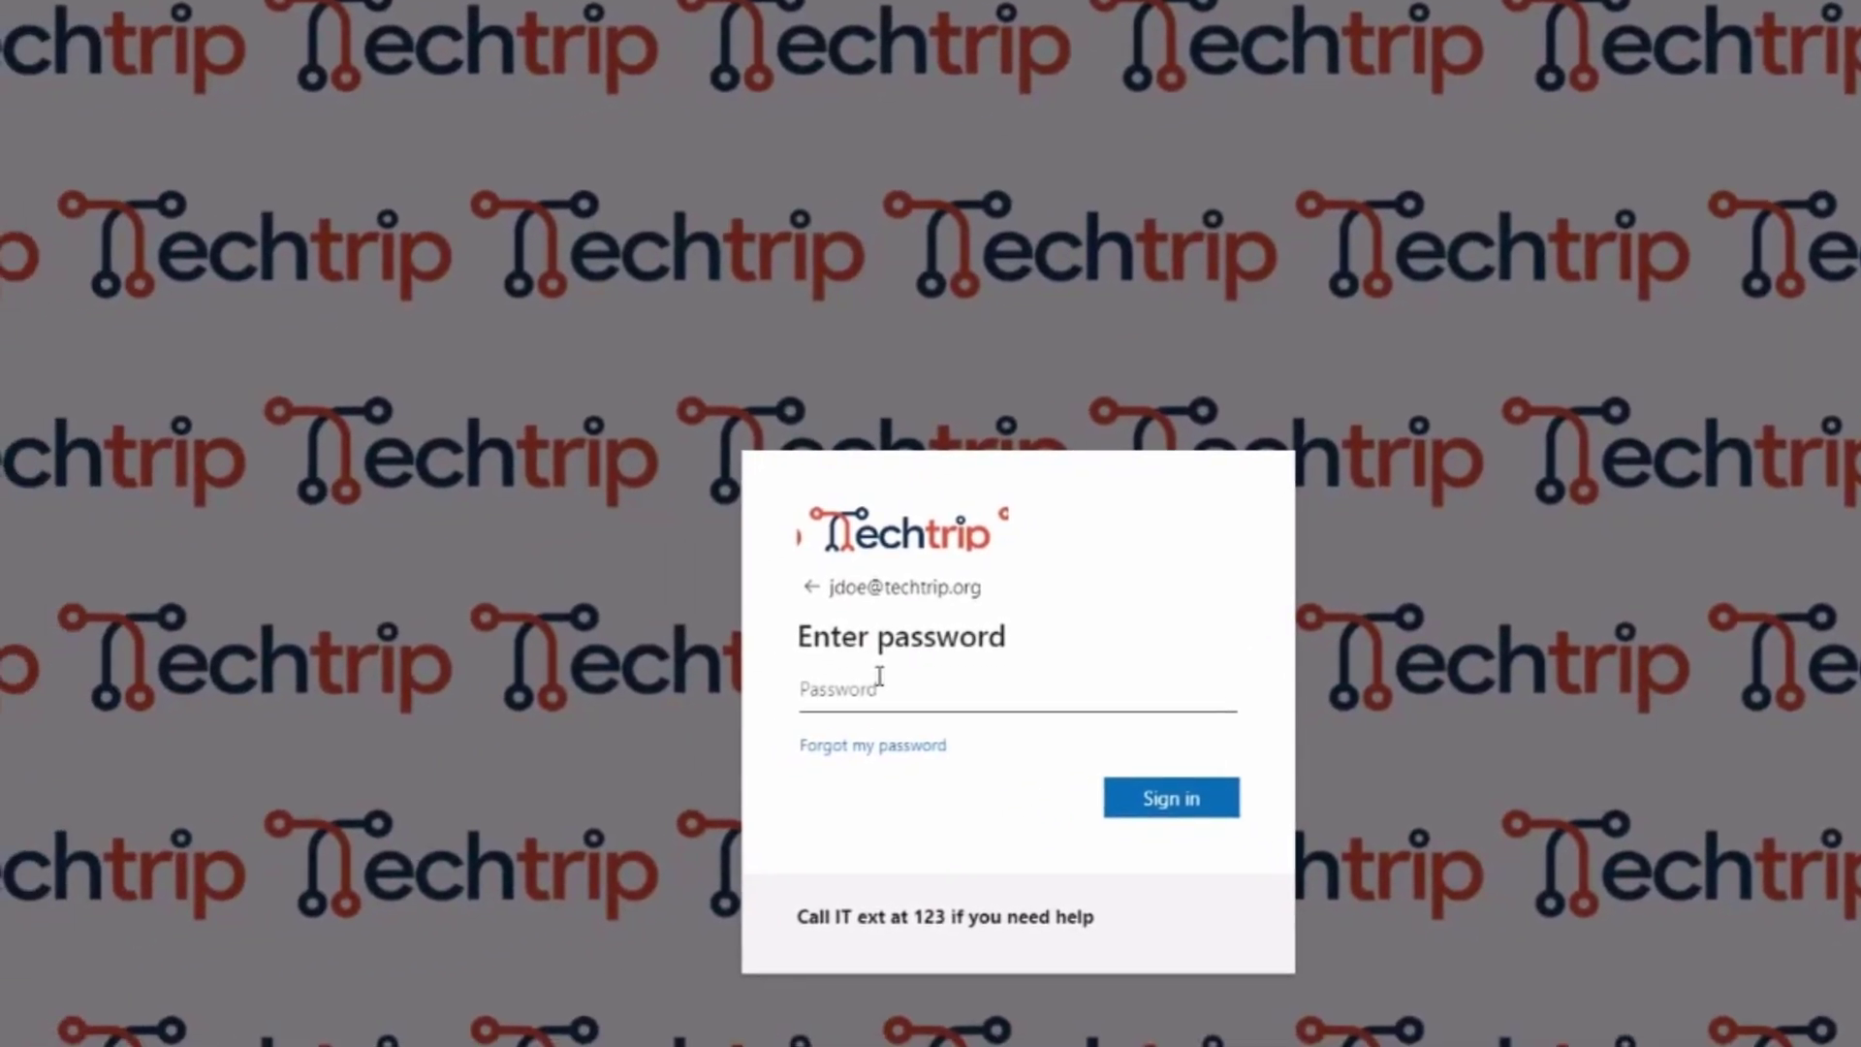
click(879, 677)
text(••)
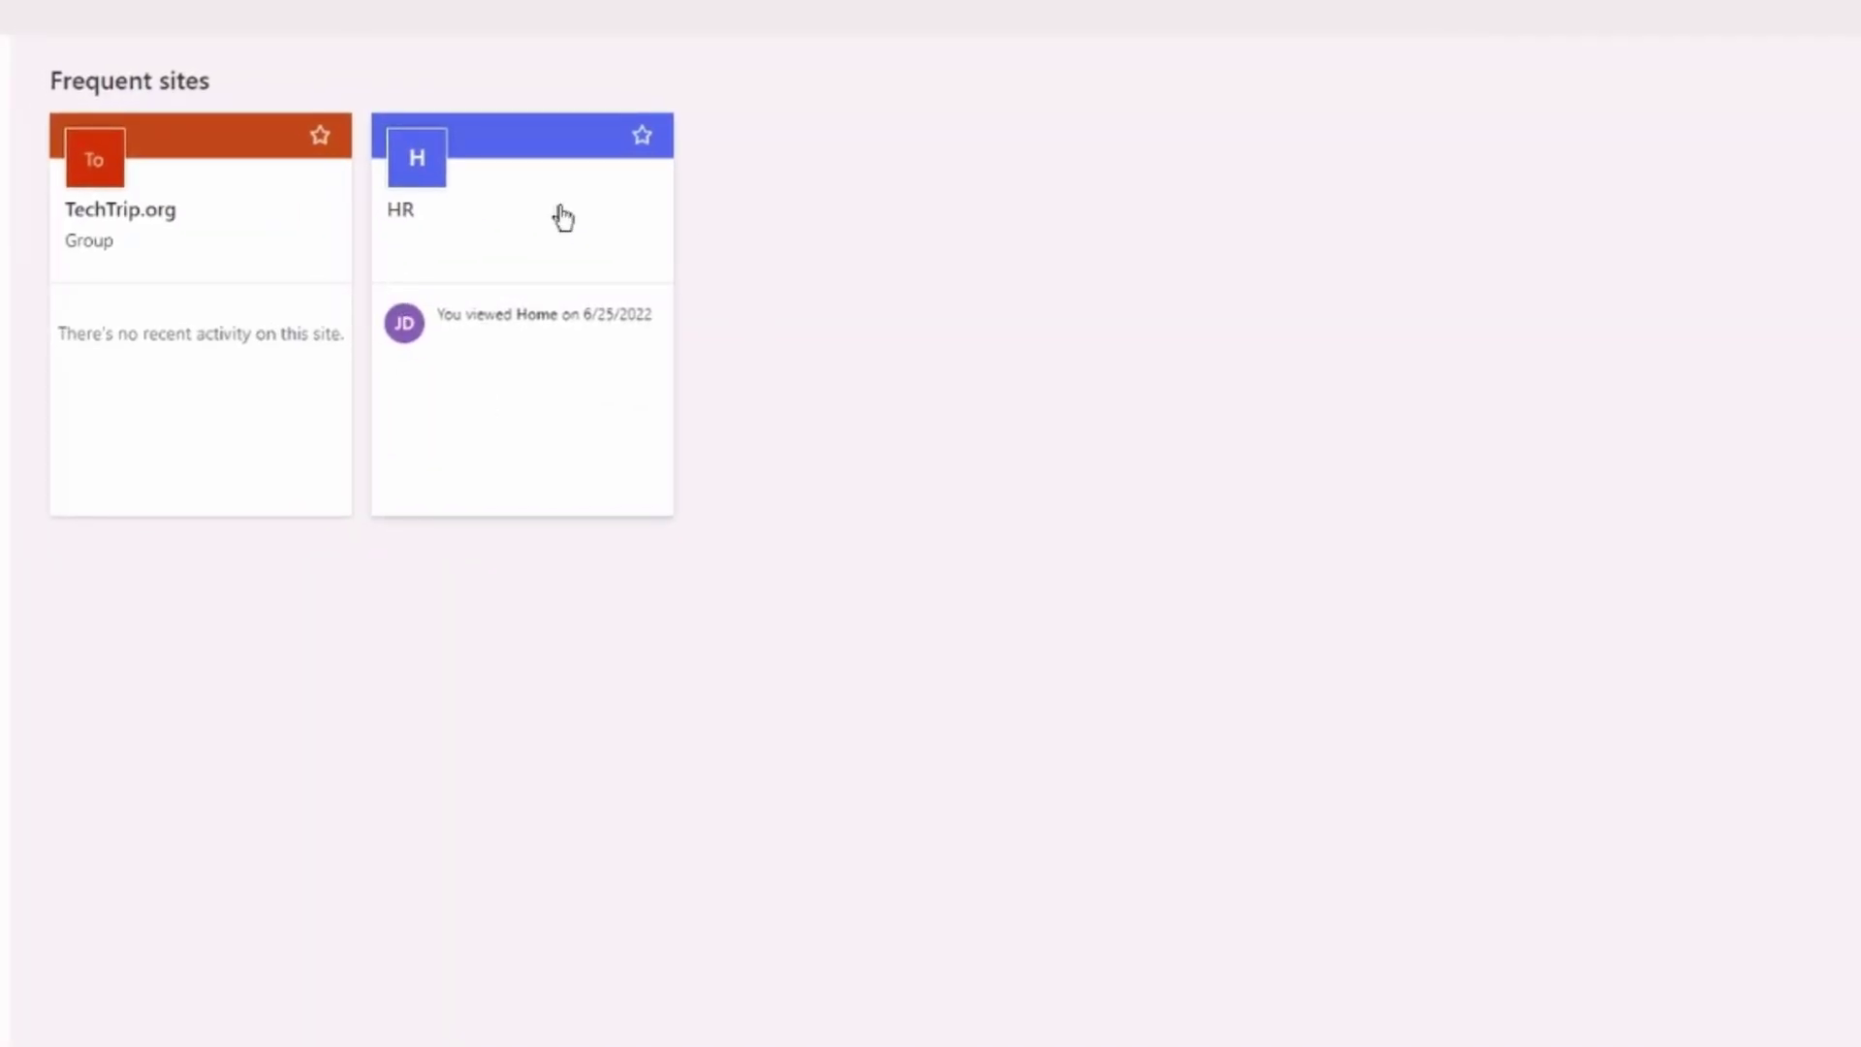
Step: Open the HR site and check that Resources shows only Pages, without Documents
click(555, 214)
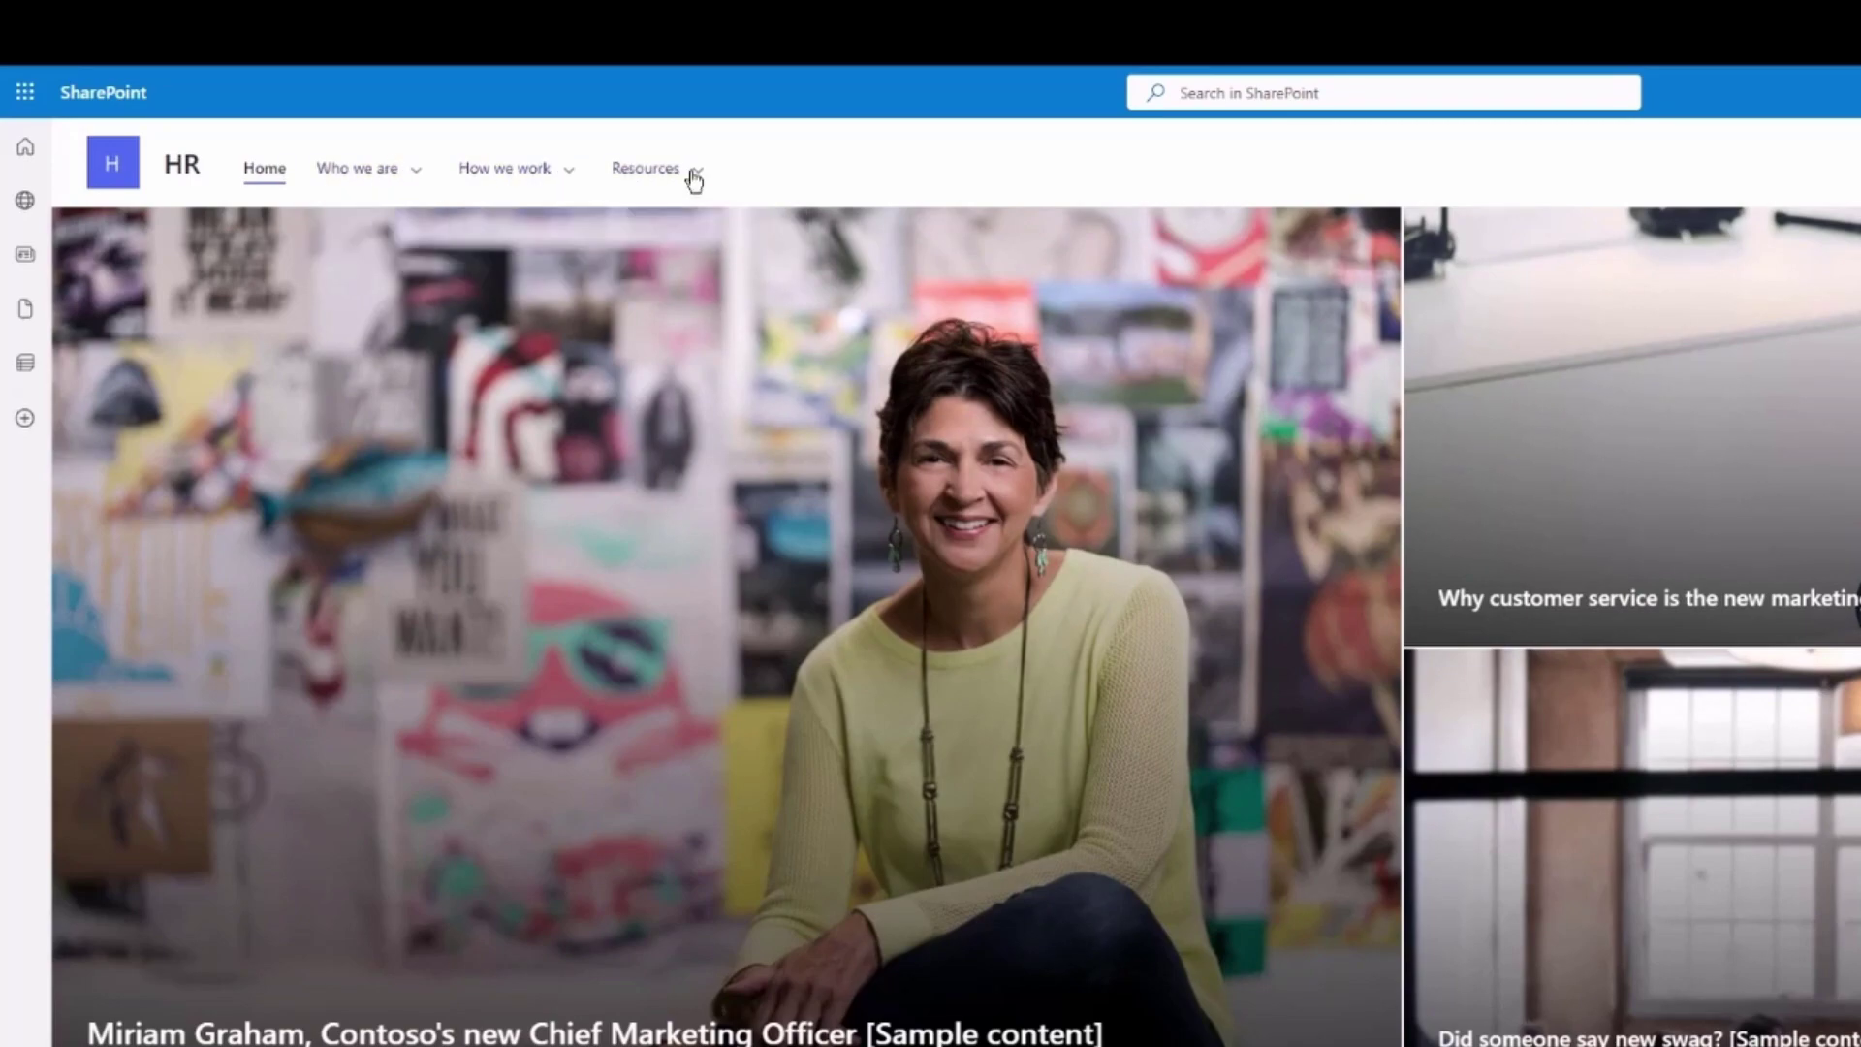
mouse_move(706, 184)
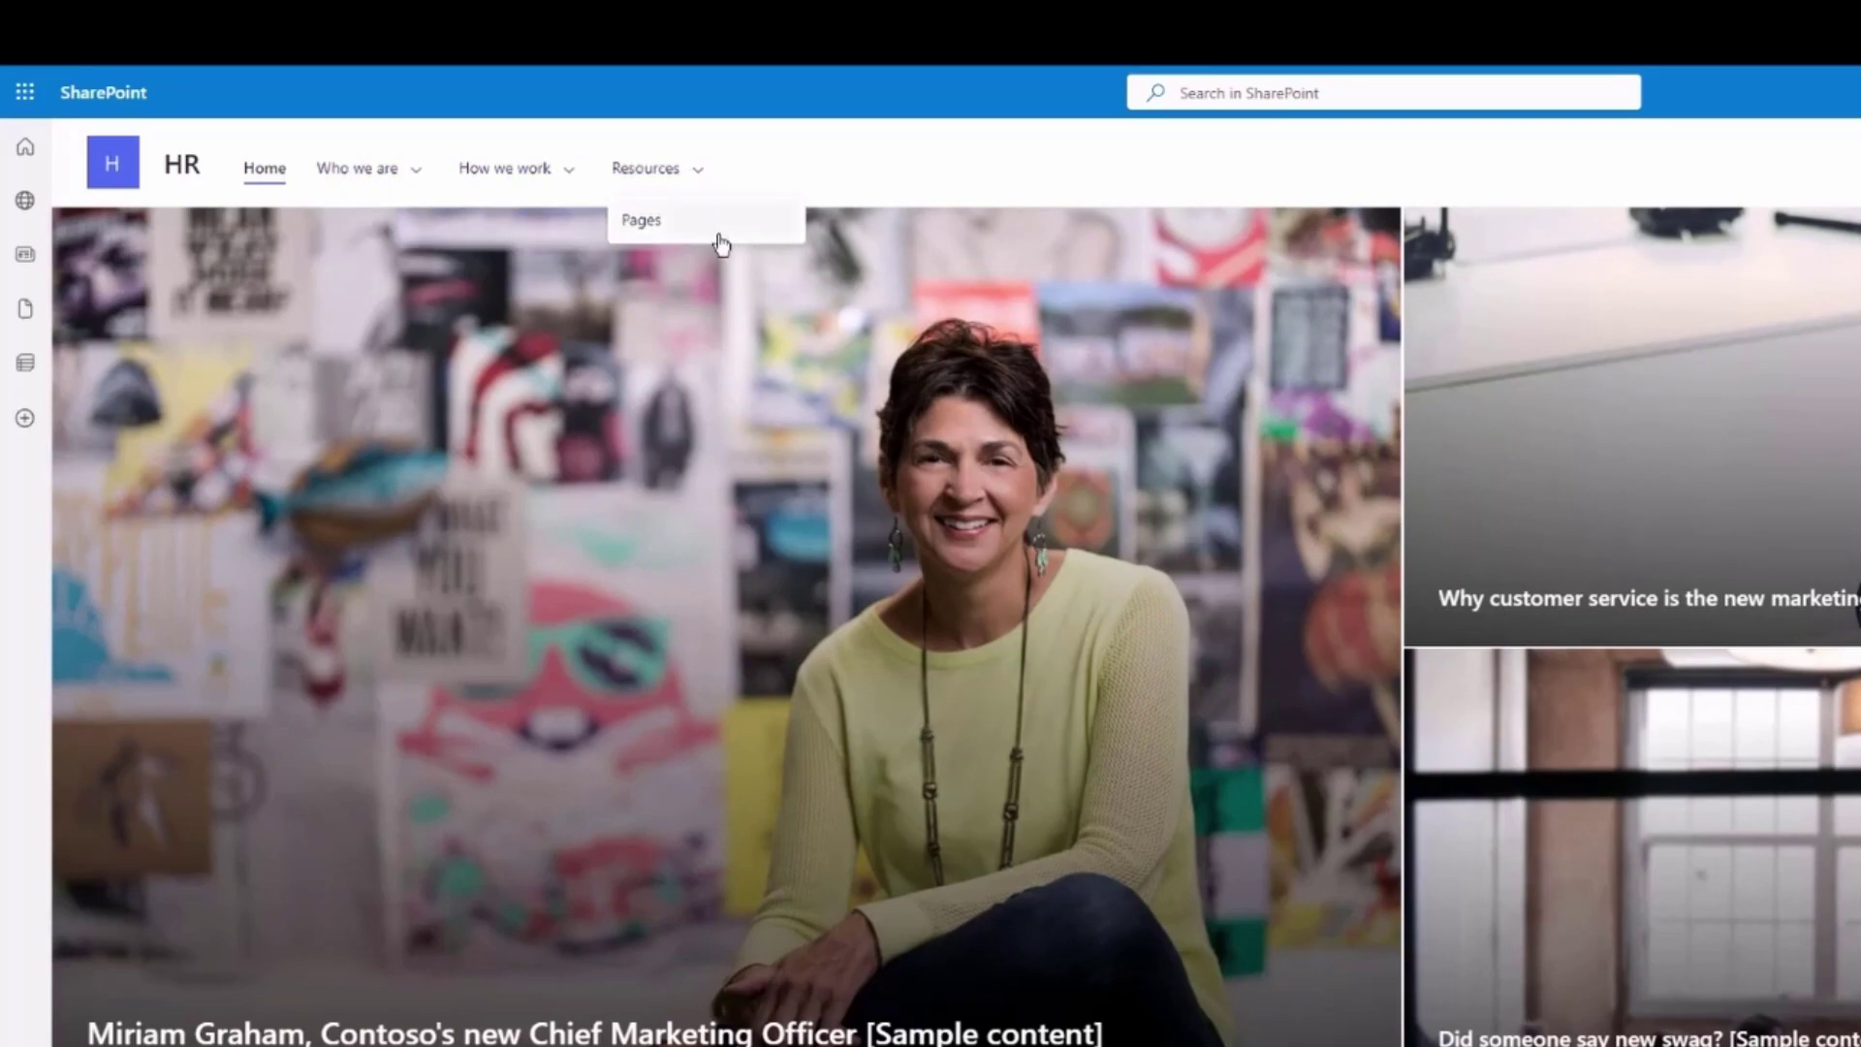